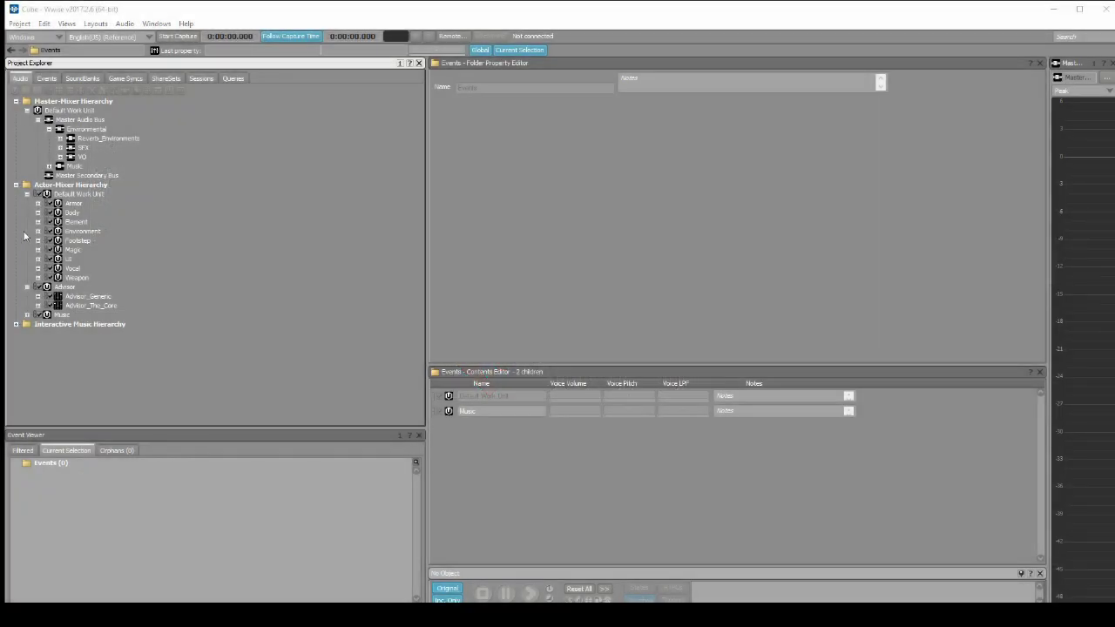
- Collapse Master Audio Bus and expand Armor, briefly opening Armour_Bauul's movement sounds
click(38, 120)
click(38, 157)
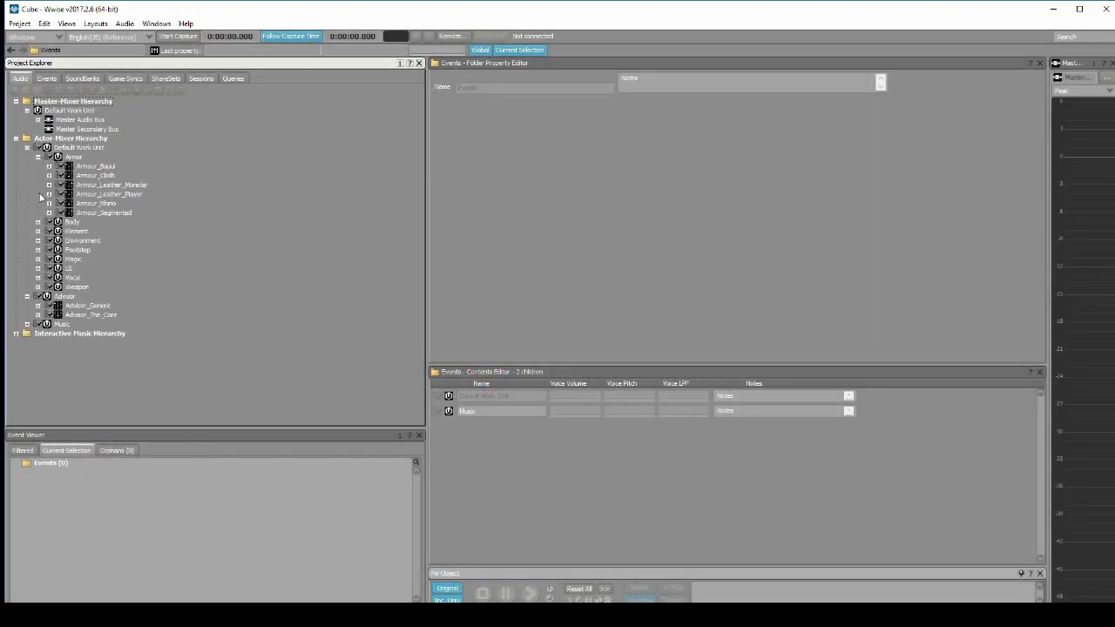
click(50, 167)
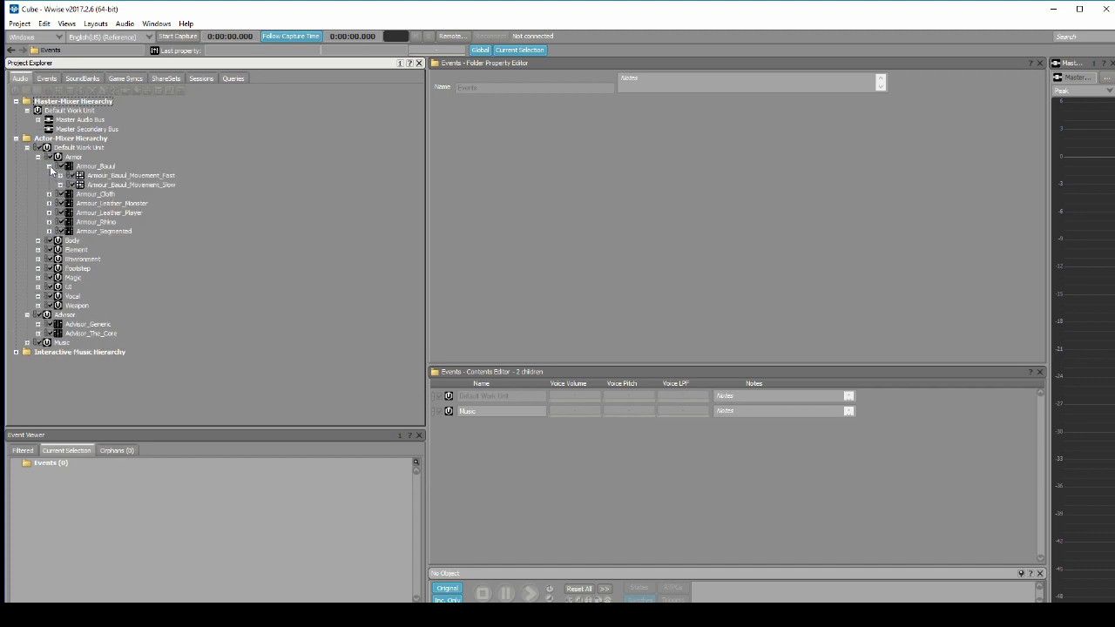
click(50, 167)
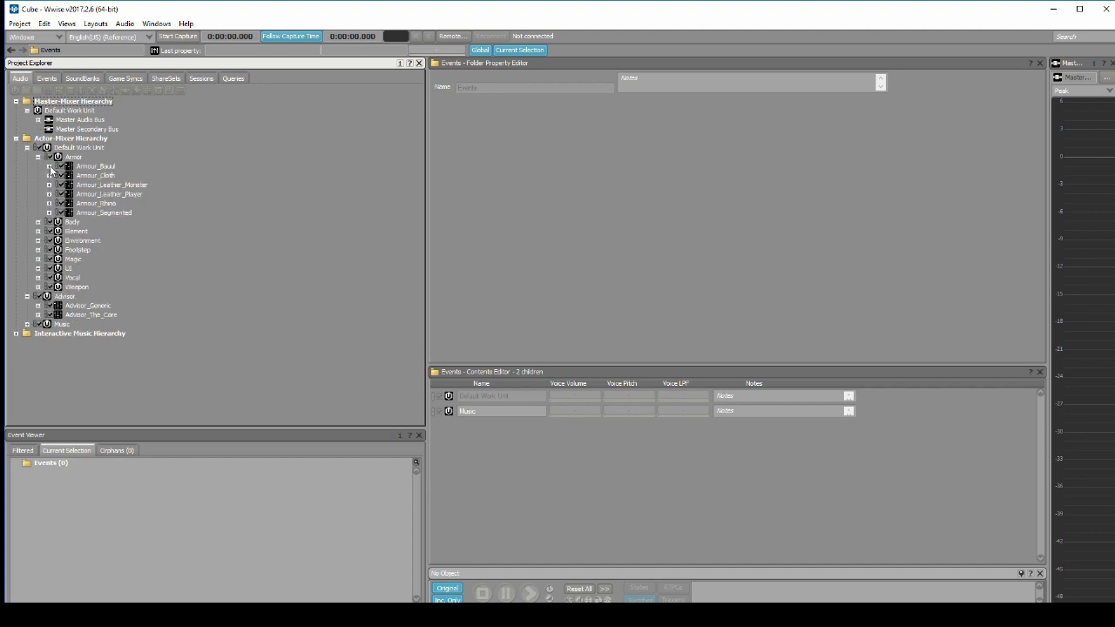
- Expand the Body group, briefly opening and closing Body_Fall, Body_Impact and Body_Land
click(39, 223)
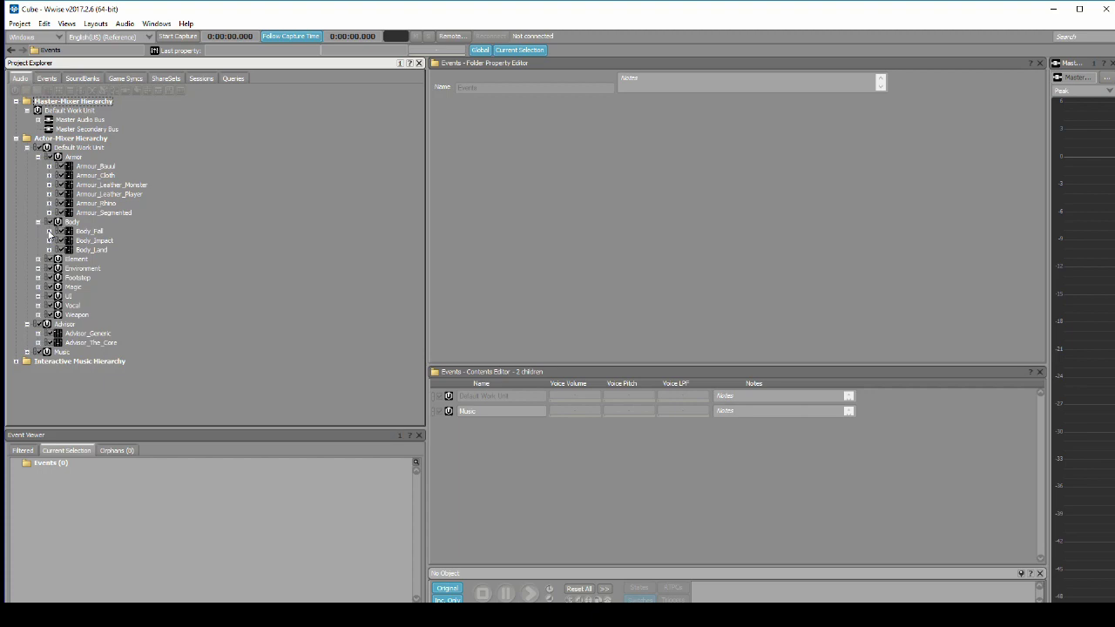
click(49, 232)
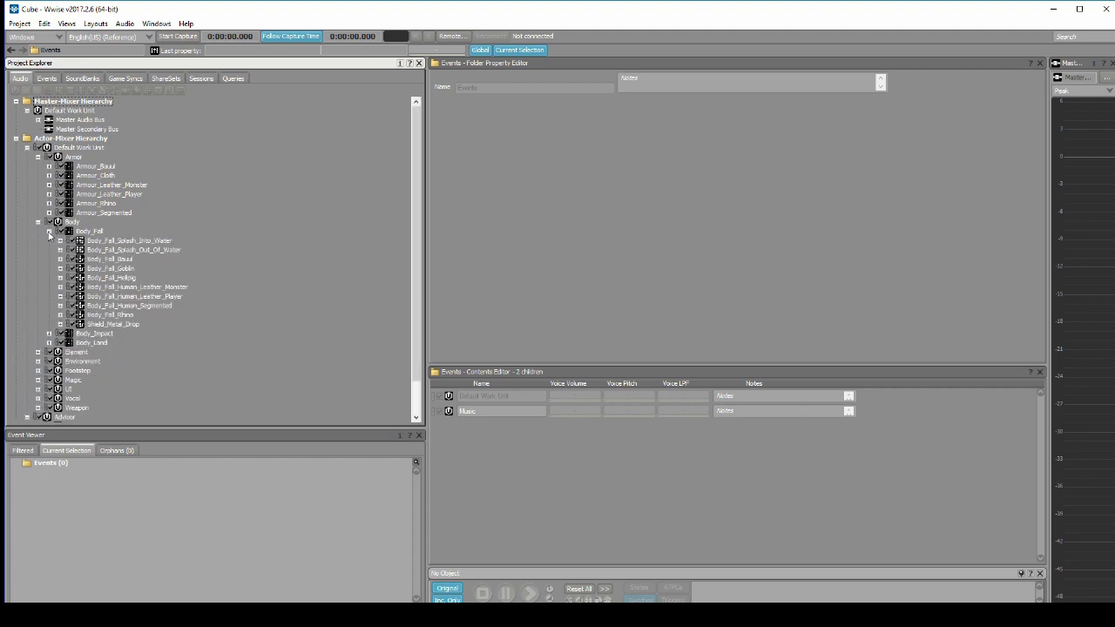
click(49, 232)
click(49, 241)
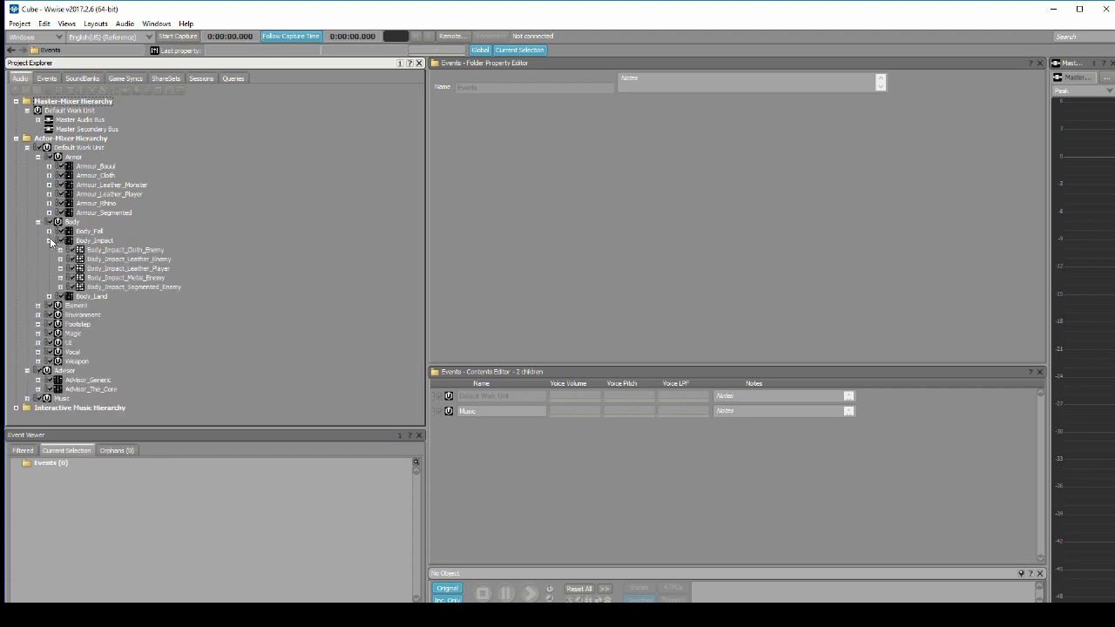
click(49, 240)
click(49, 250)
click(49, 250)
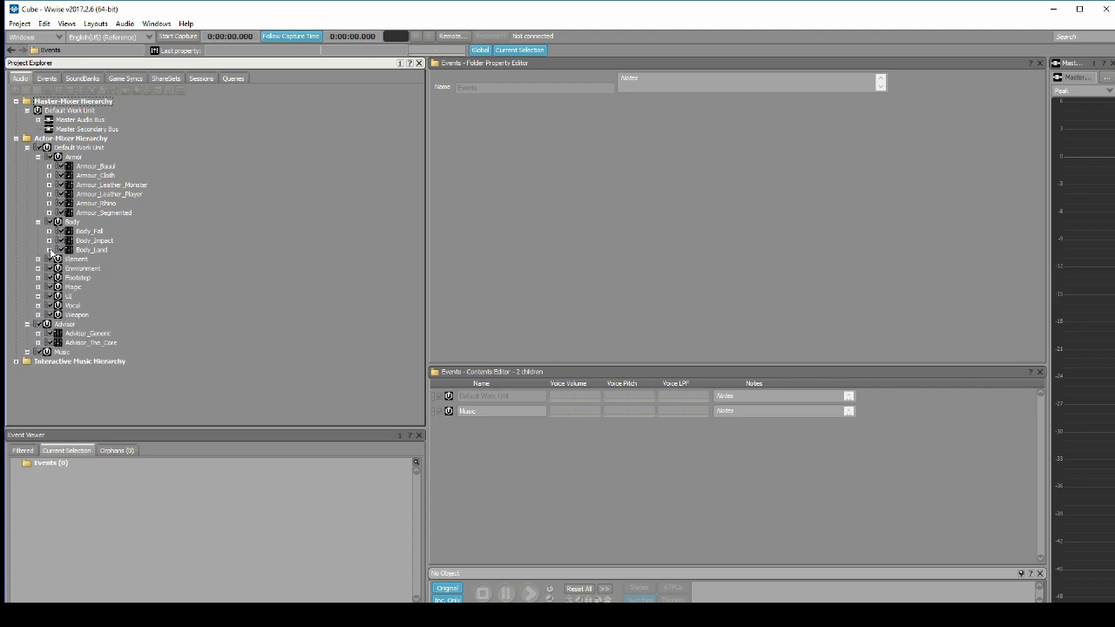
- Expand Element, peek into Element_Thunder's Crack and Rumble, then leave Element_Water open
click(38, 260)
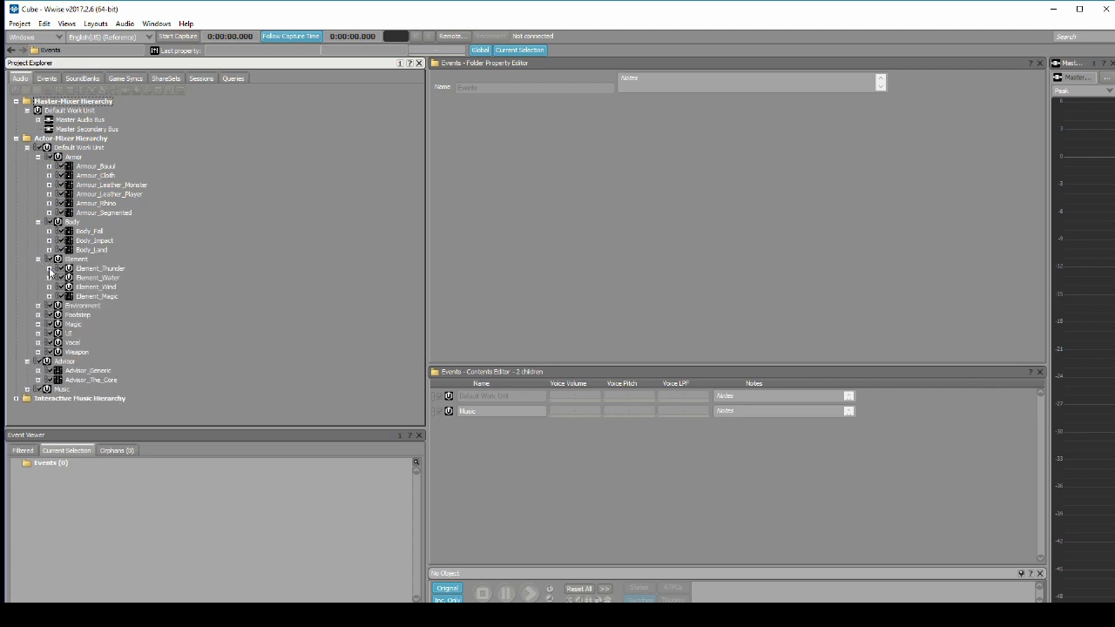
click(49, 269)
click(60, 278)
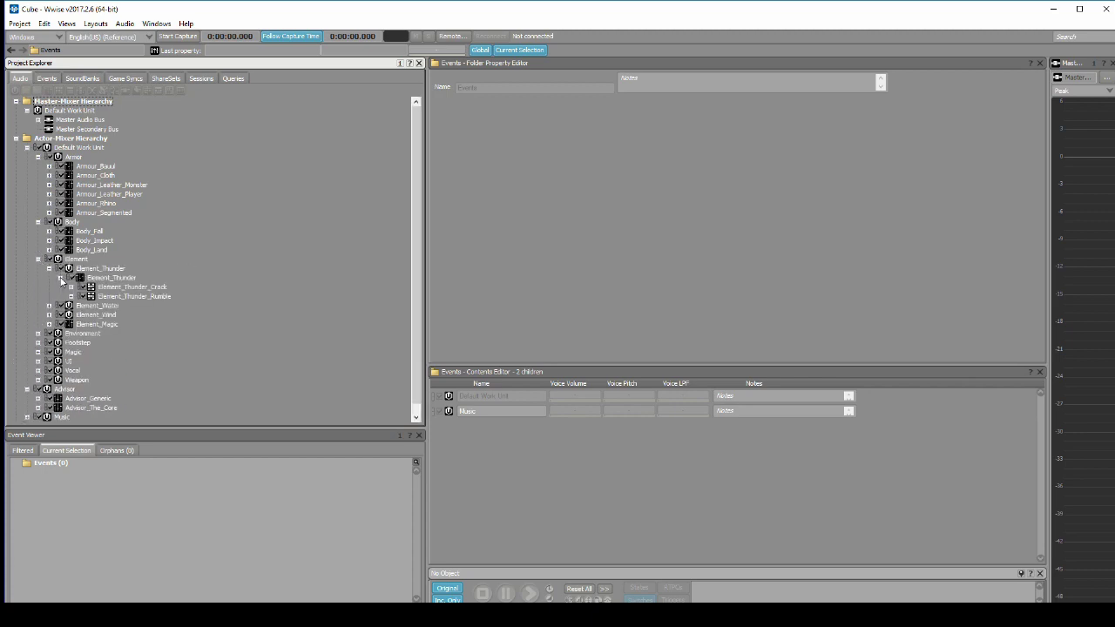
click(60, 278)
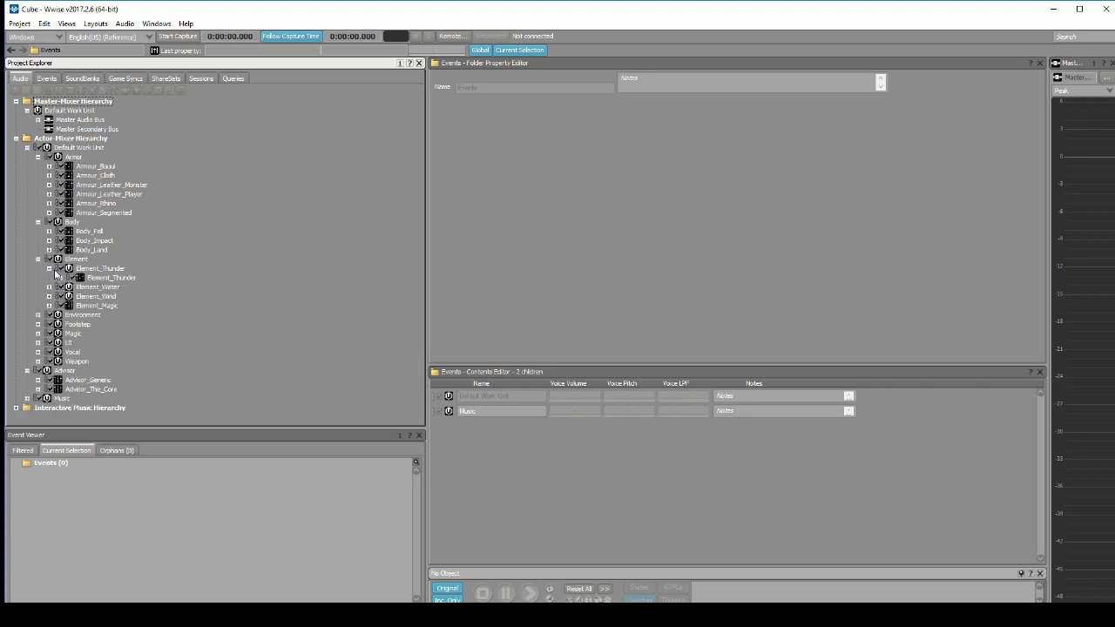
click(49, 268)
click(49, 278)
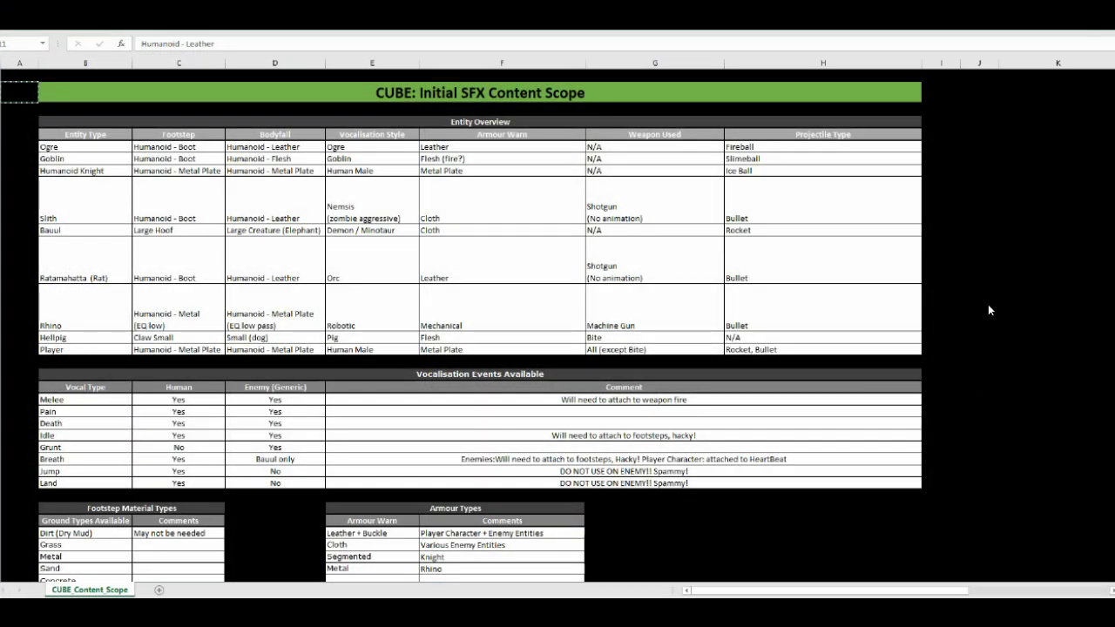
- Scroll down the CUBE_Content_Scope sheet, then the asset list's Content sheet to its last row
scroll(987, 306, down, 9)
scroll(988, 311, down, 6)
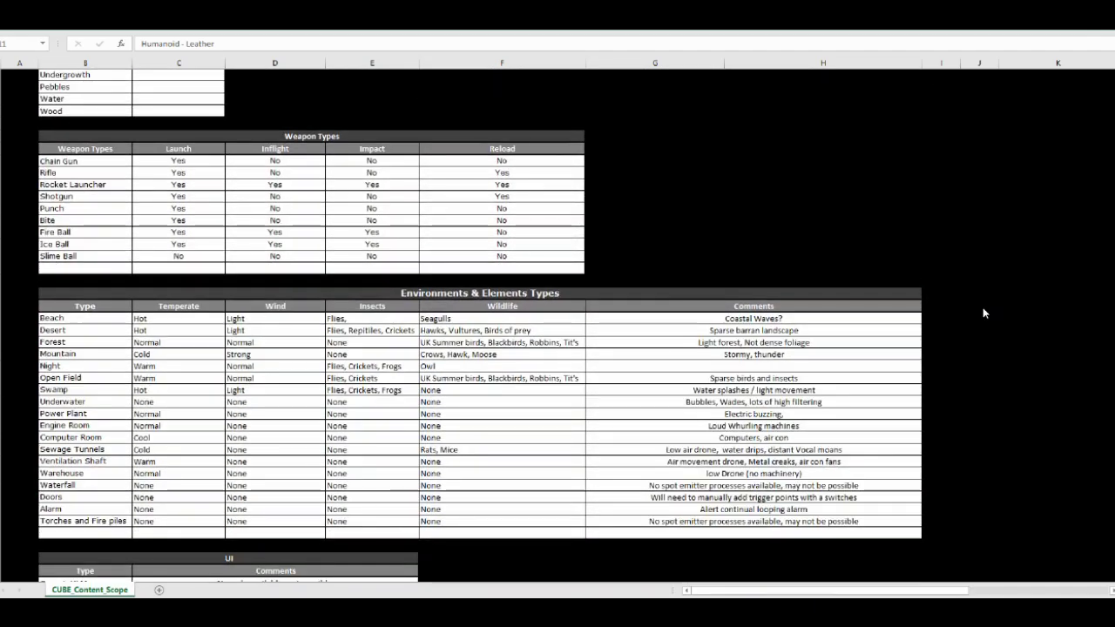
scroll(984, 313, down, 8)
scroll(981, 309, down, 3)
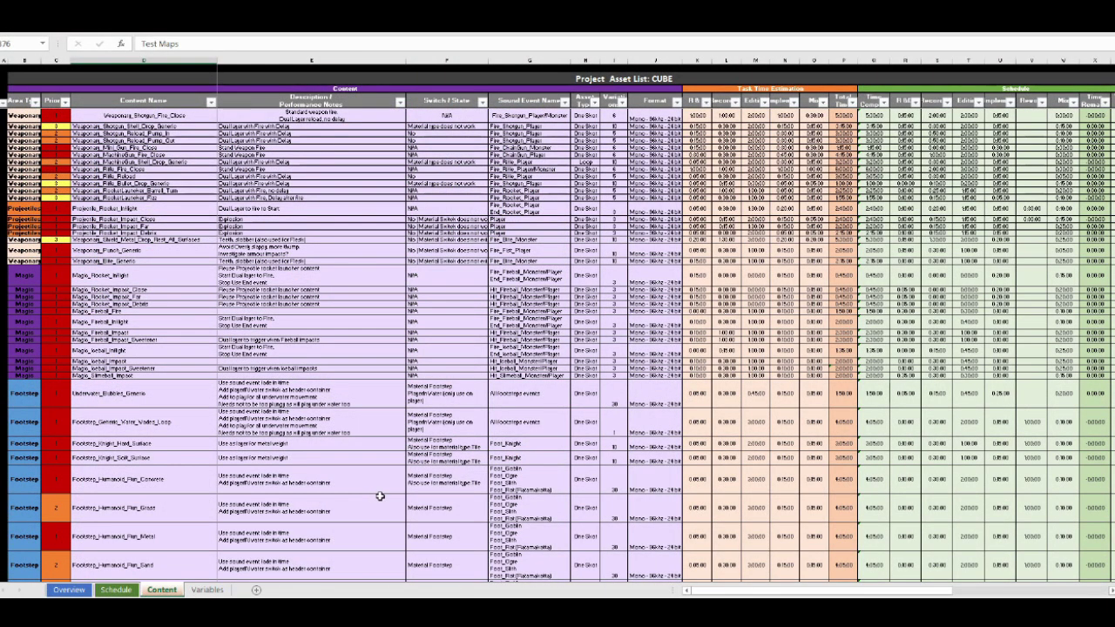
scroll(380, 495, down, 15)
scroll(380, 495, down, 15)
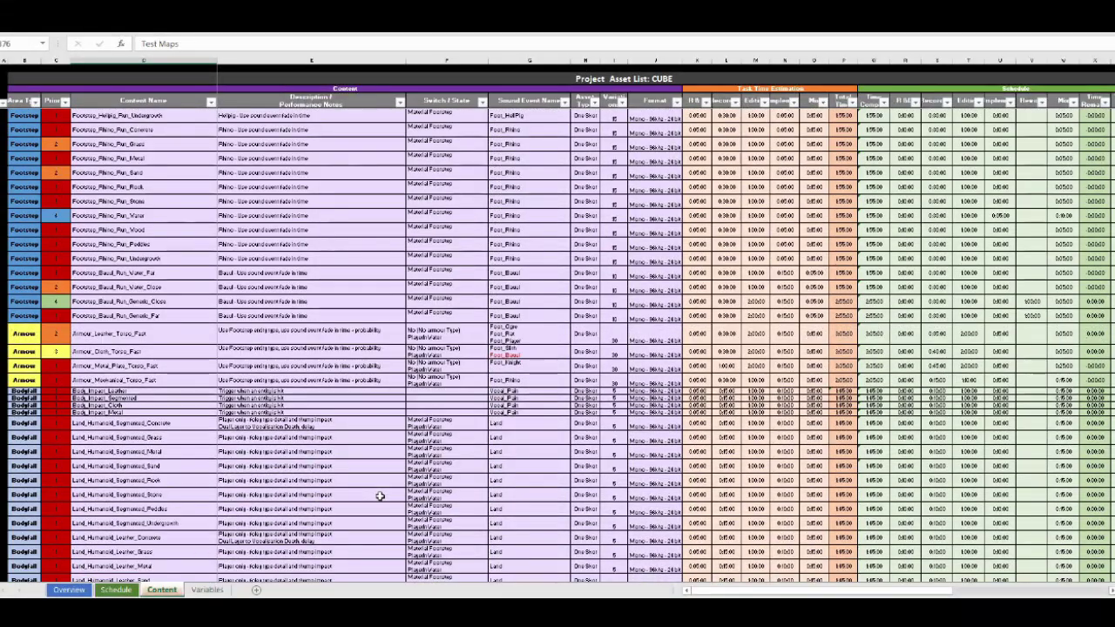
scroll(380, 494, down, 15)
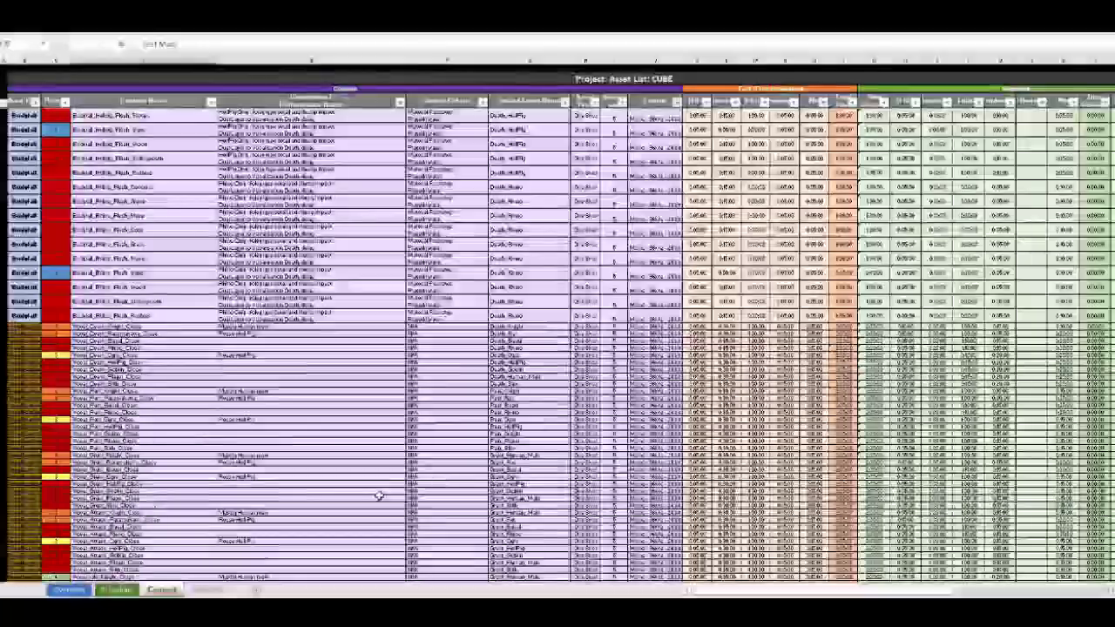
scroll(380, 495, down, 15)
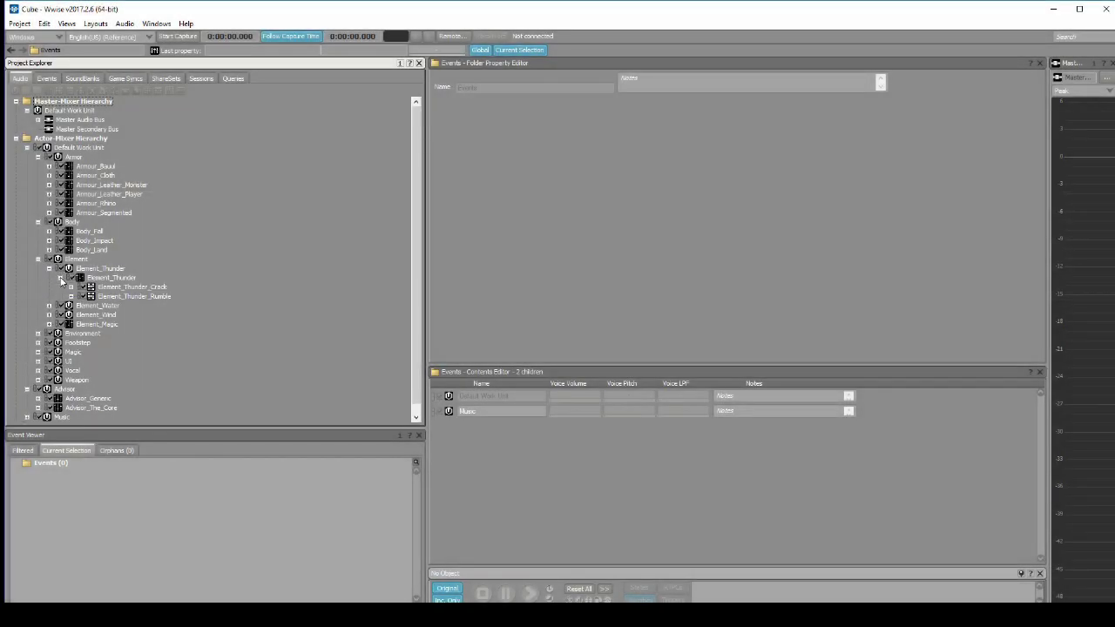
click(60, 278)
- Show the Coastal_Waves, River, Sea and Waterfall sounds, then fold Element_Water and Element_Magic closed
click(51, 269)
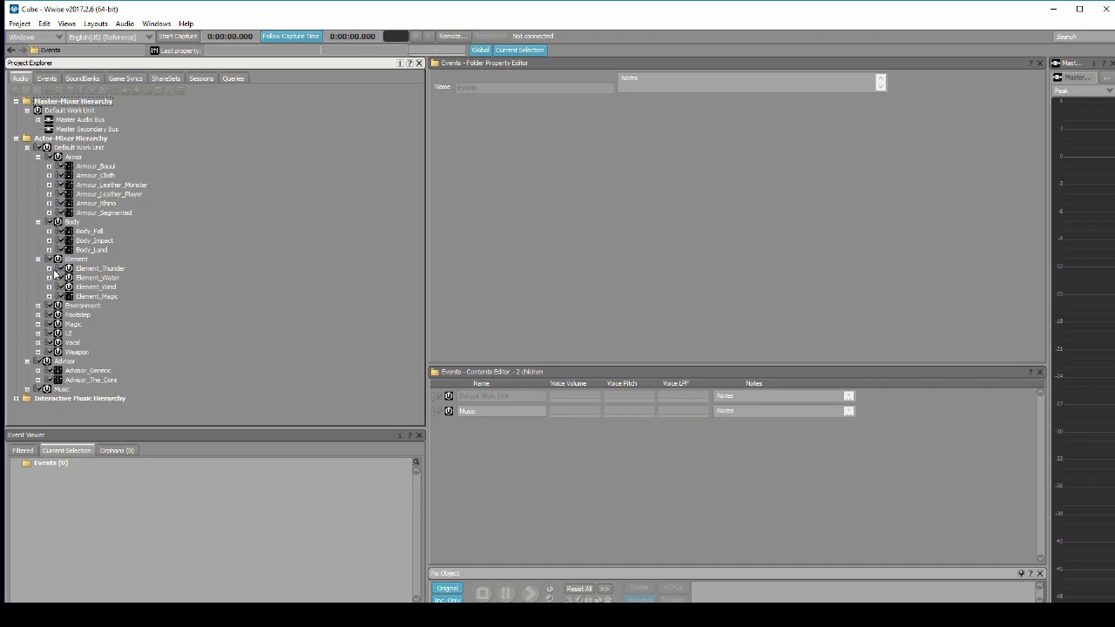
click(50, 278)
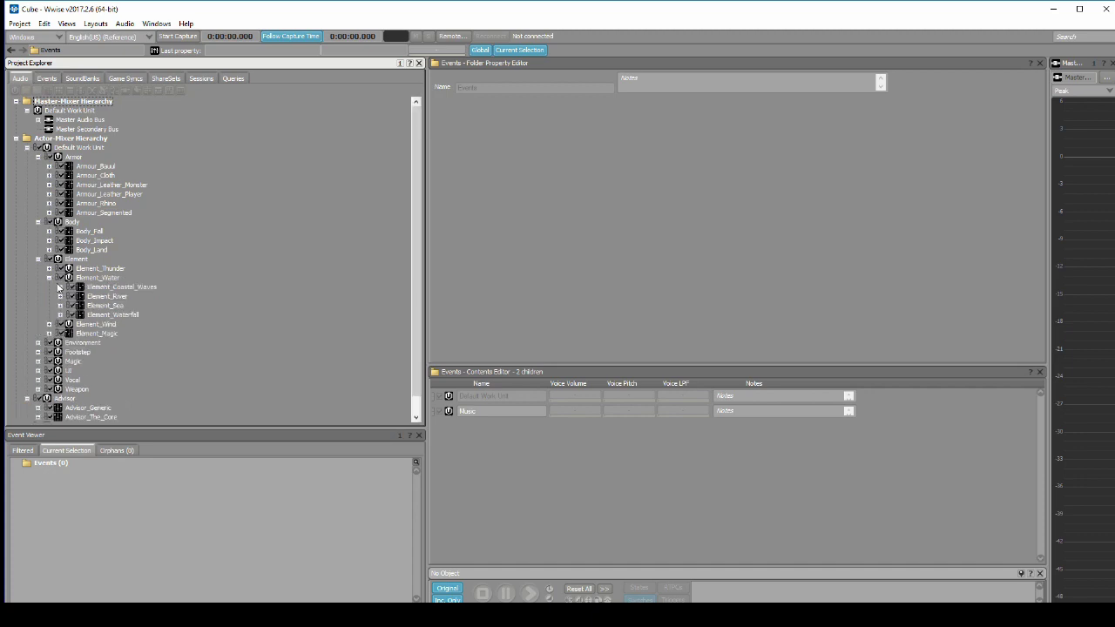
click(60, 288)
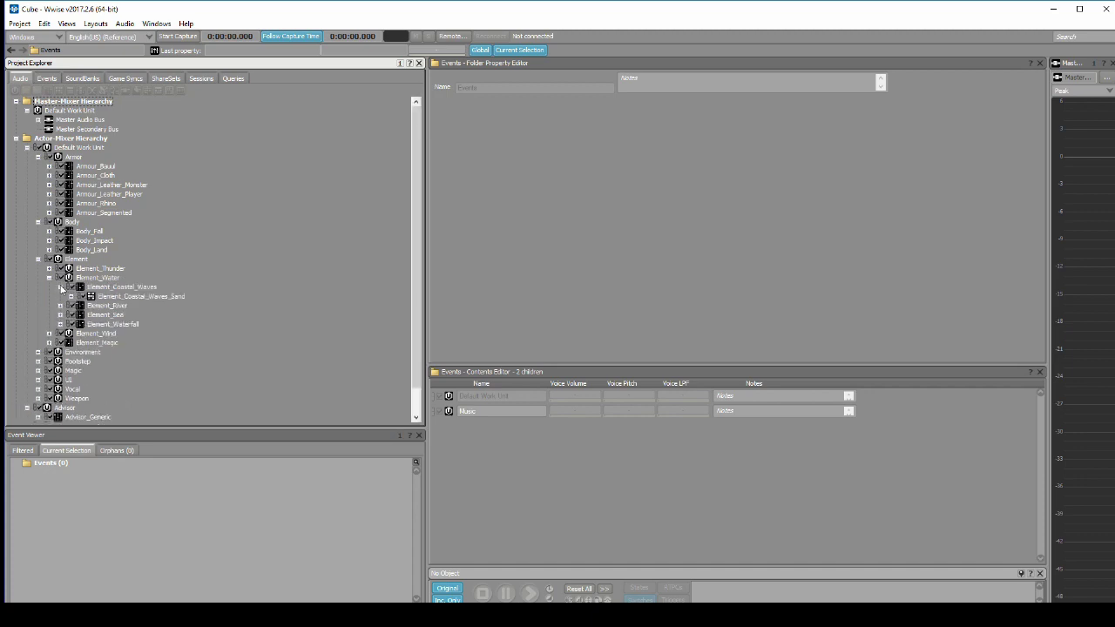
click(60, 306)
click(60, 324)
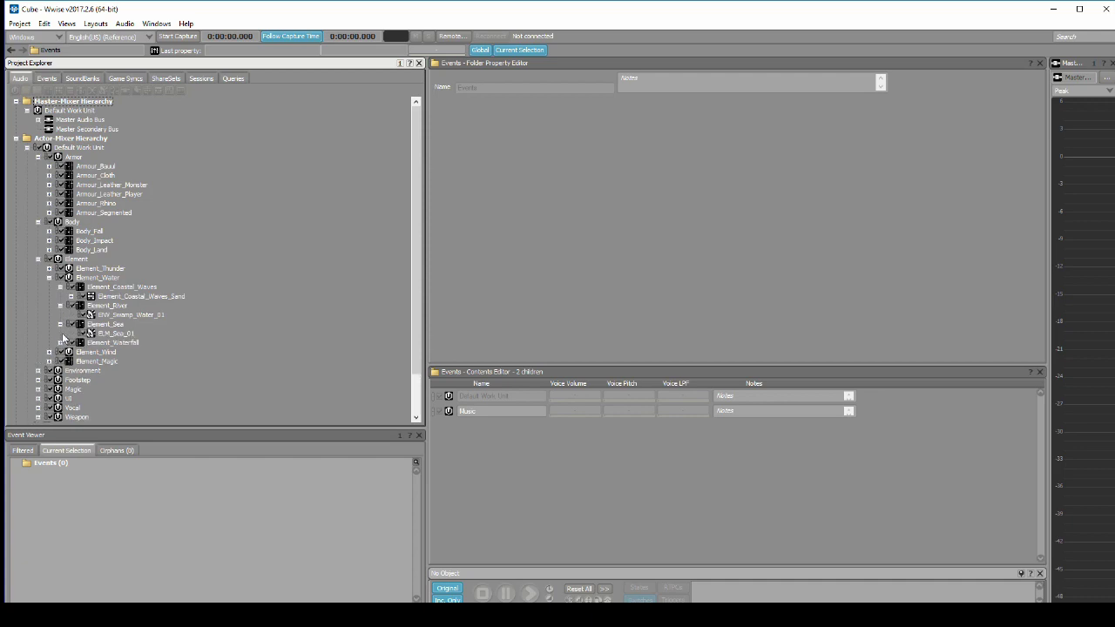
click(61, 342)
click(50, 278)
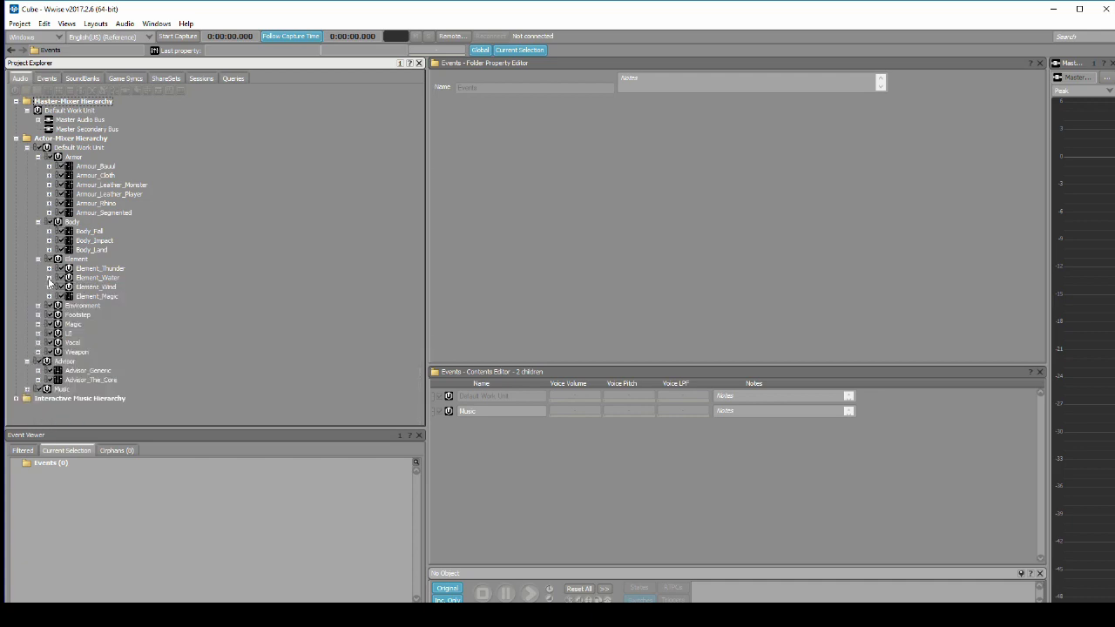
click(49, 296)
click(50, 296)
- Expand Environment and Environment_Power_Plant, toggling its Computer_Room and Engine_Room entries
click(39, 305)
click(50, 315)
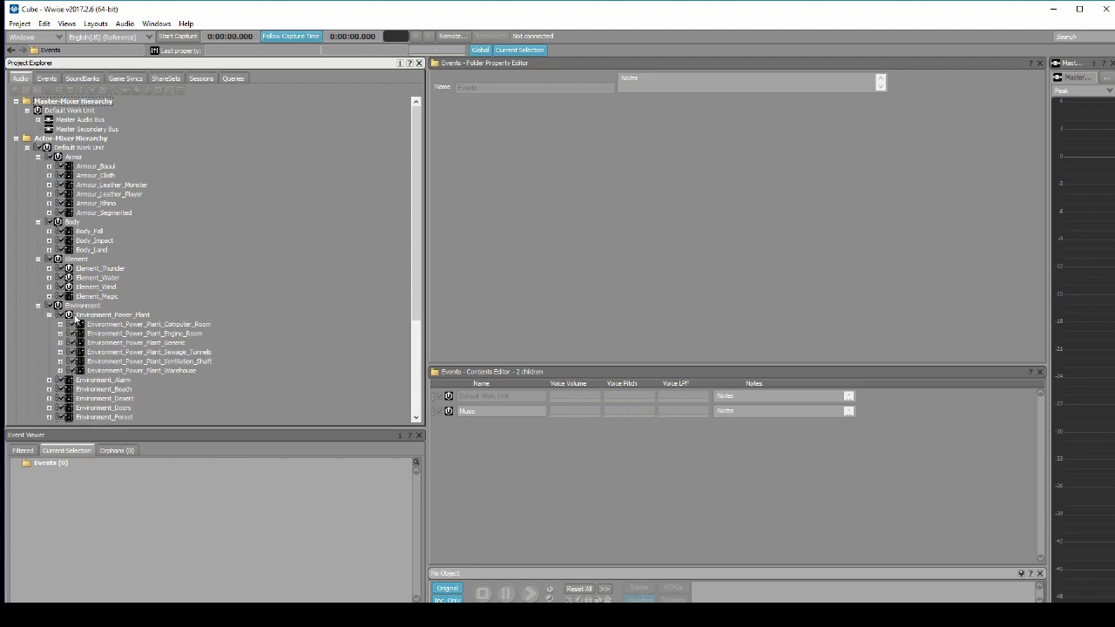
scroll(64, 190, down, 5)
click(62, 186)
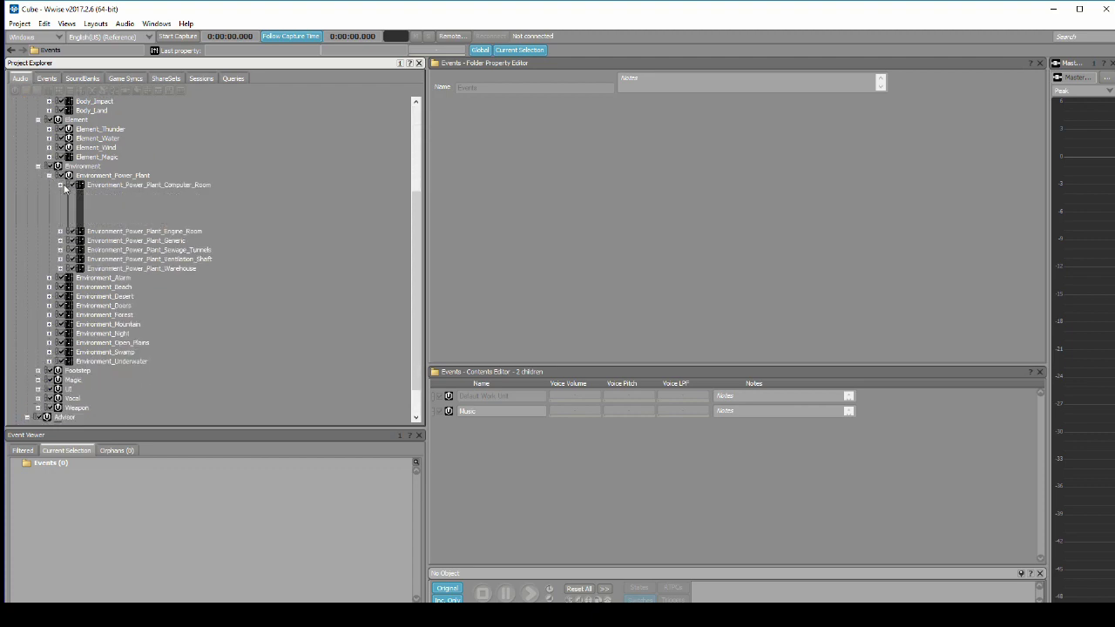
click(60, 186)
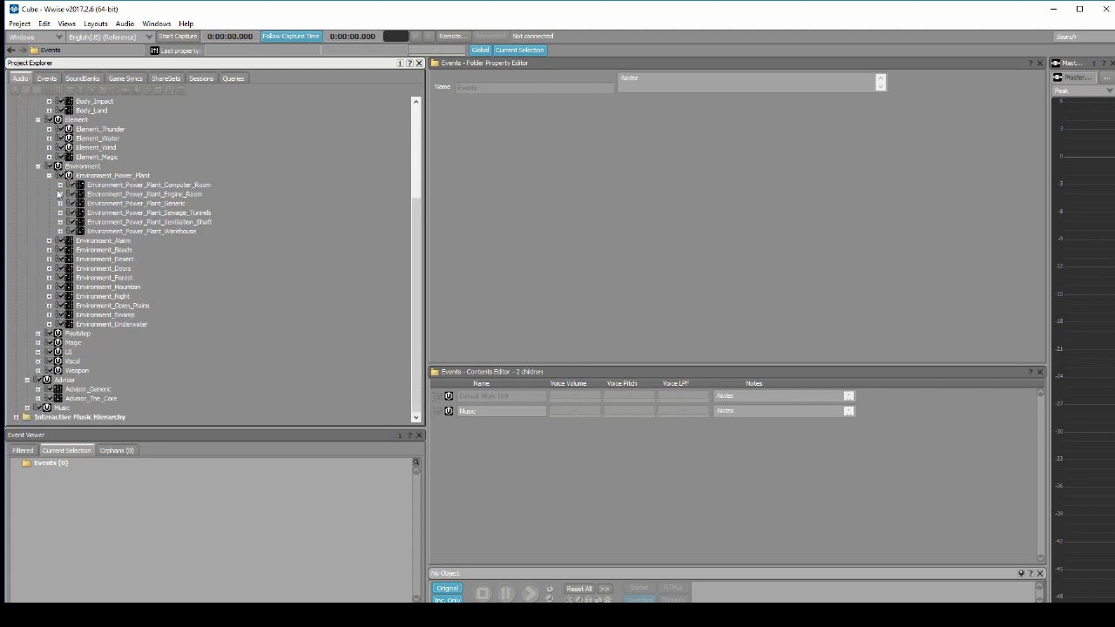
click(60, 194)
click(60, 195)
click(60, 194)
click(60, 195)
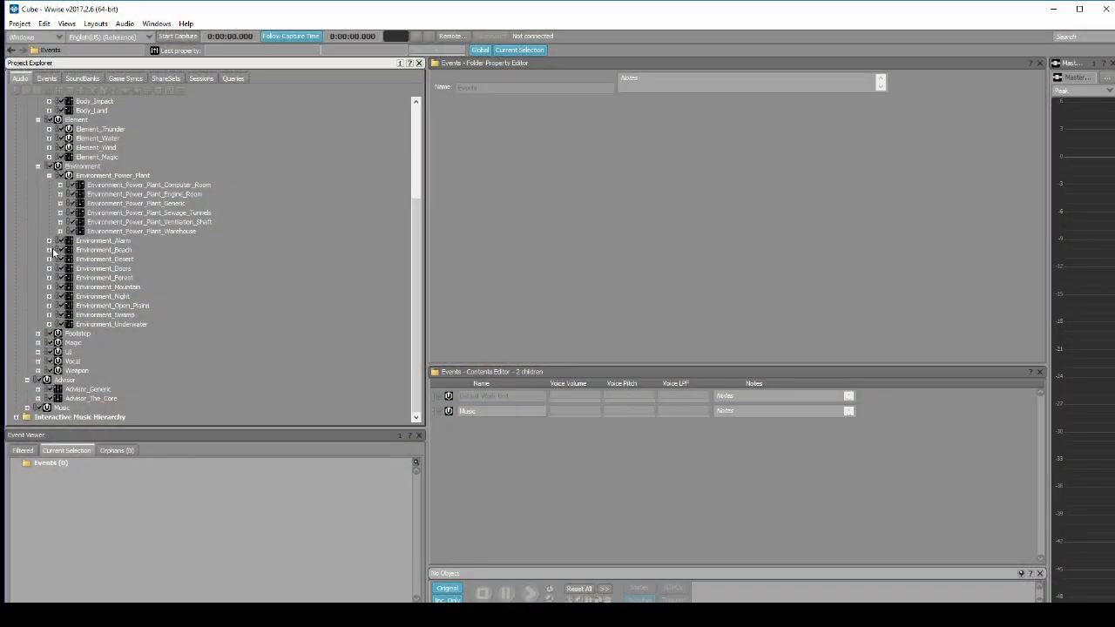
- Peek into Environment_Beach's sounds, then collapse Environment_Power_Plant
click(49, 250)
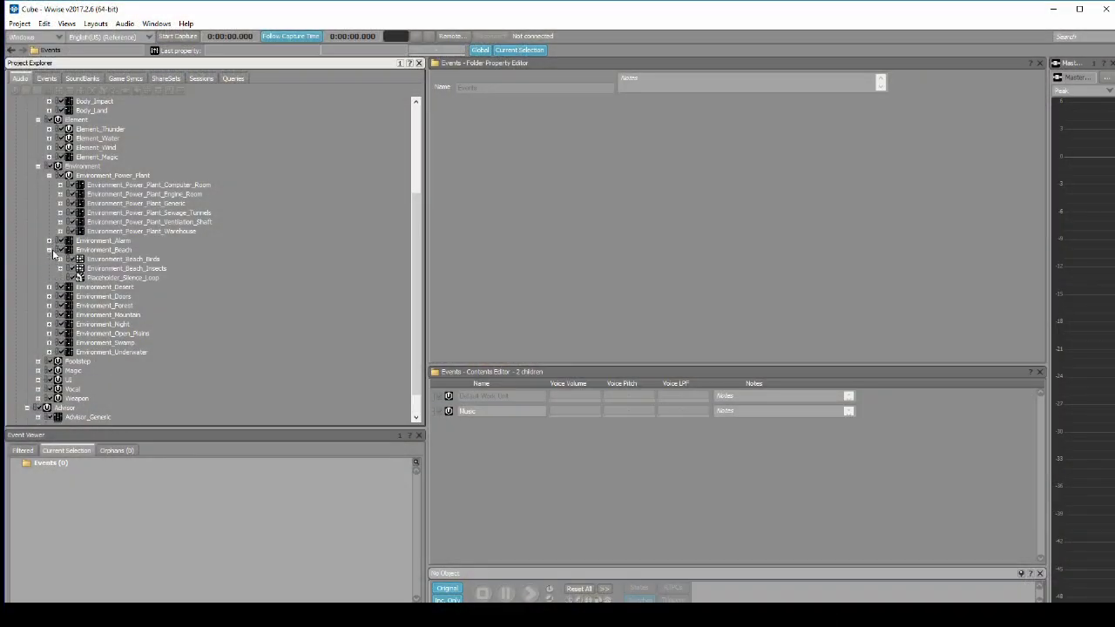
click(49, 250)
click(50, 175)
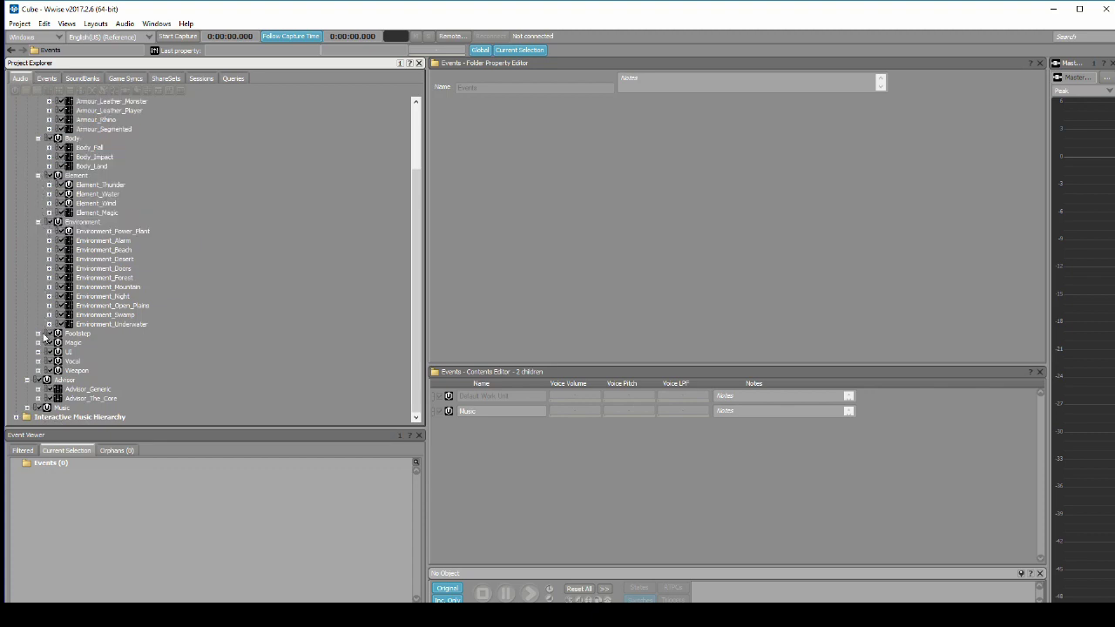
- Expand Footstep and Footstep_Bauul_Run's Generic and Water children, then fold Footstep_Bauul closed
click(38, 334)
scroll(43, 335, down, 2)
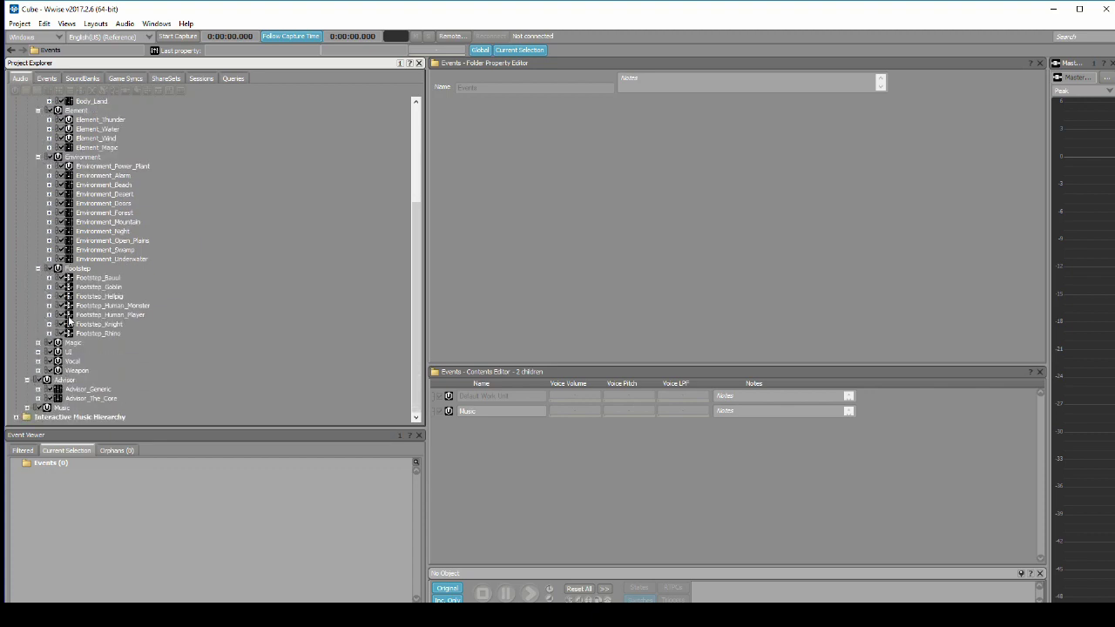
click(49, 278)
click(60, 288)
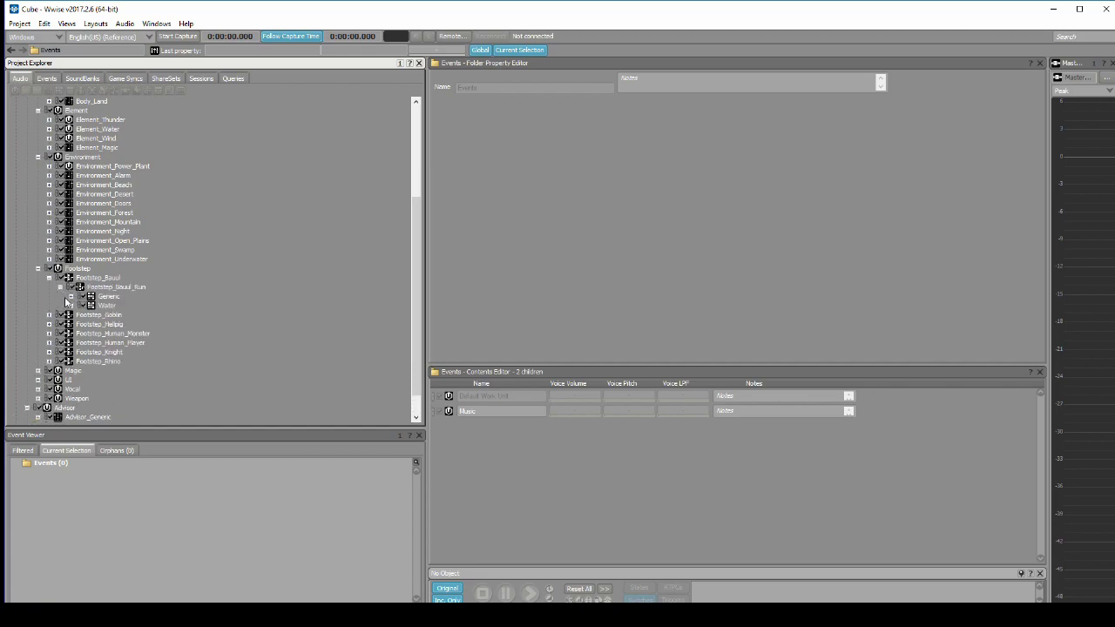
click(49, 278)
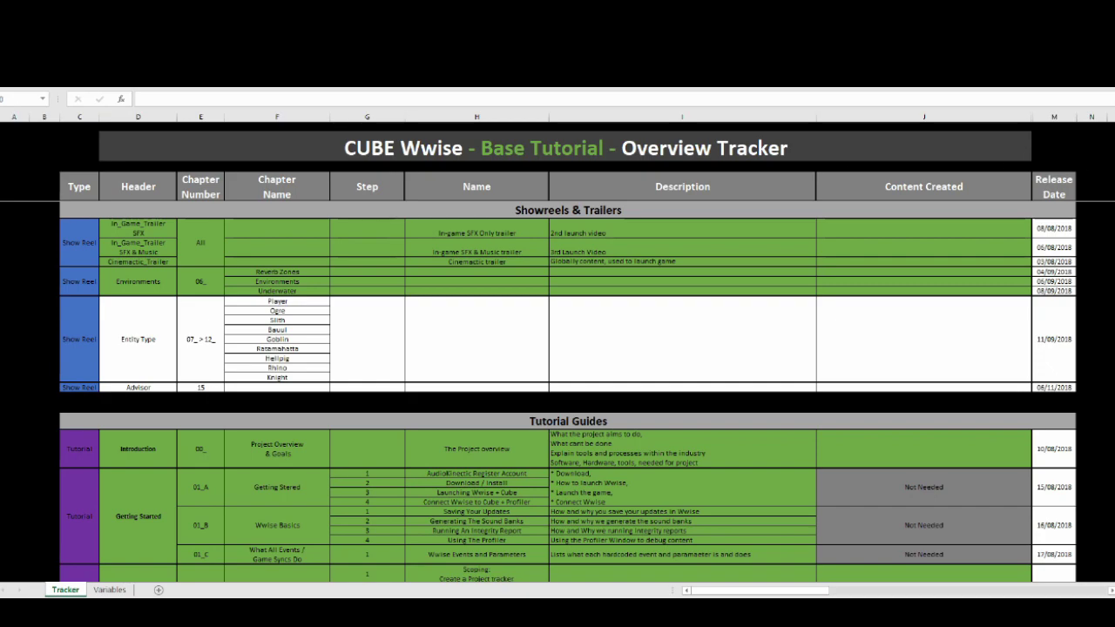
- Scroll the Tracker sheet past the Magic and UI chapters down to the Extra Guides rows
scroll(583, 370, down, 6)
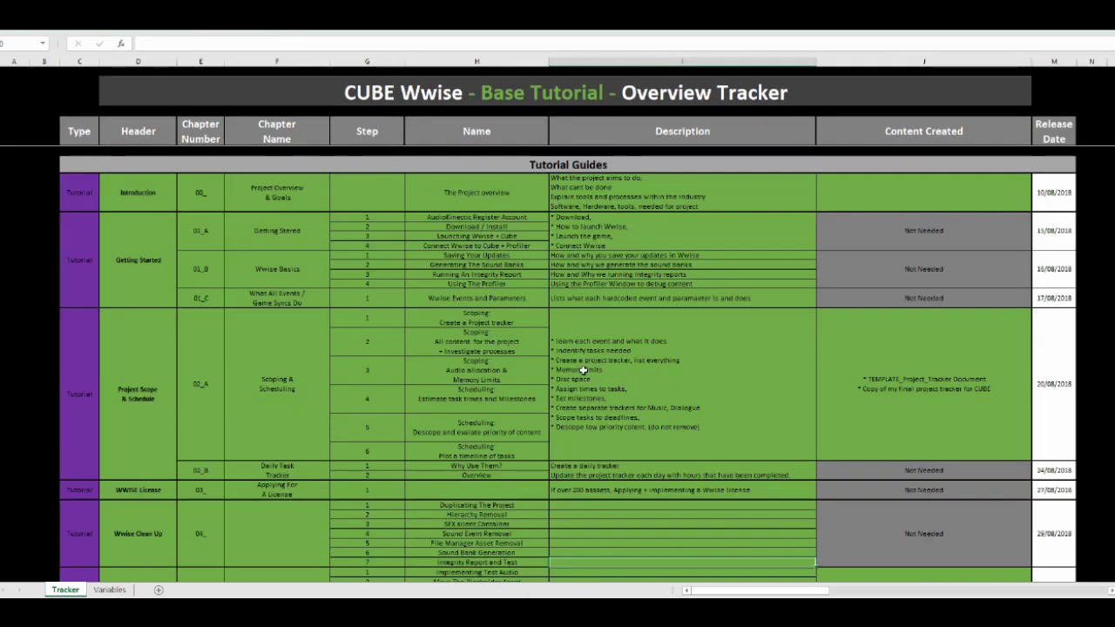
scroll(583, 370, down, 5)
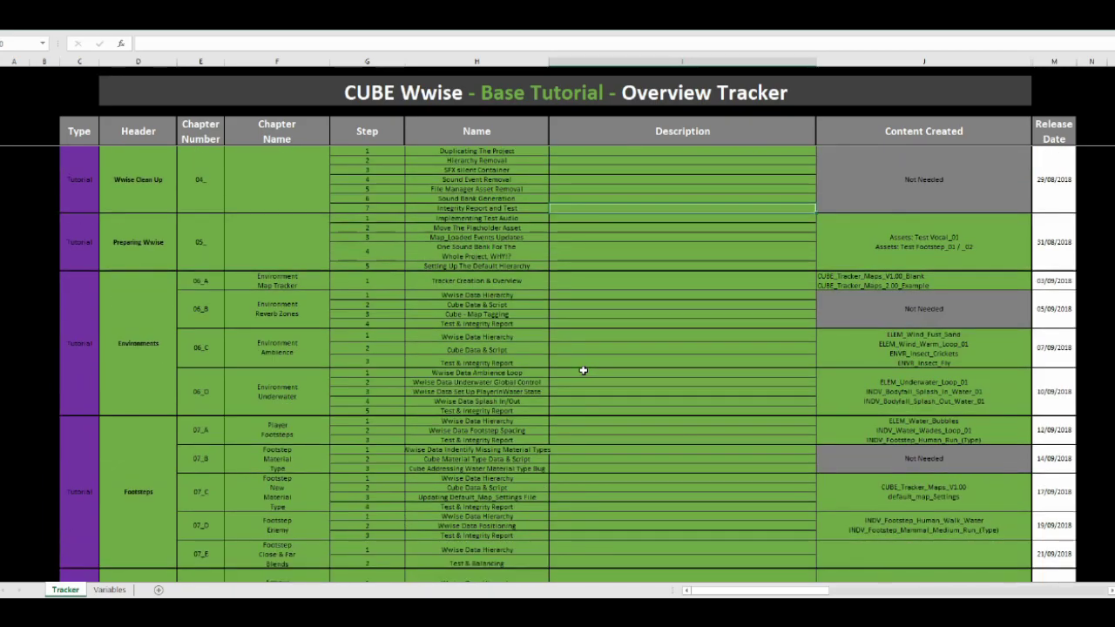
scroll(583, 371, up, 4)
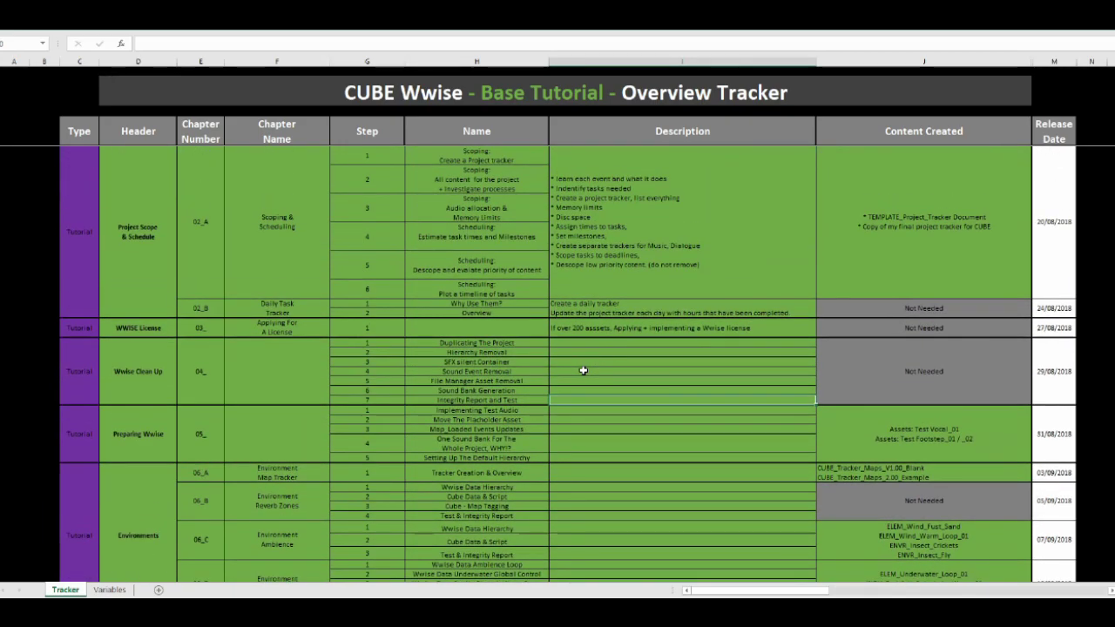
scroll(583, 370, up, 1)
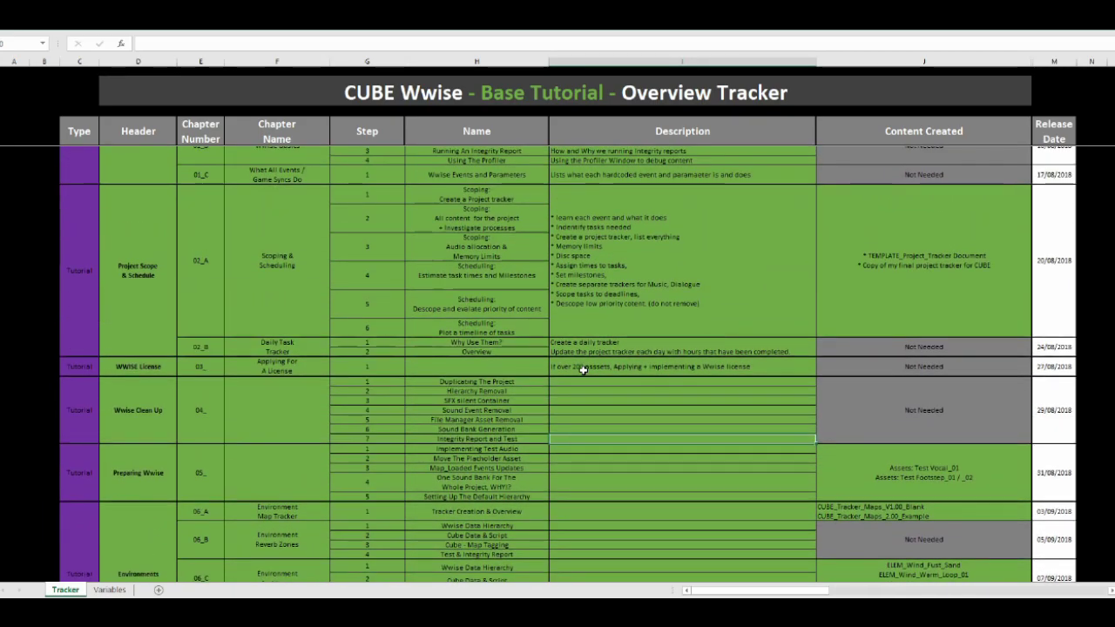
scroll(583, 370, down, 5)
scroll(583, 370, up, 2)
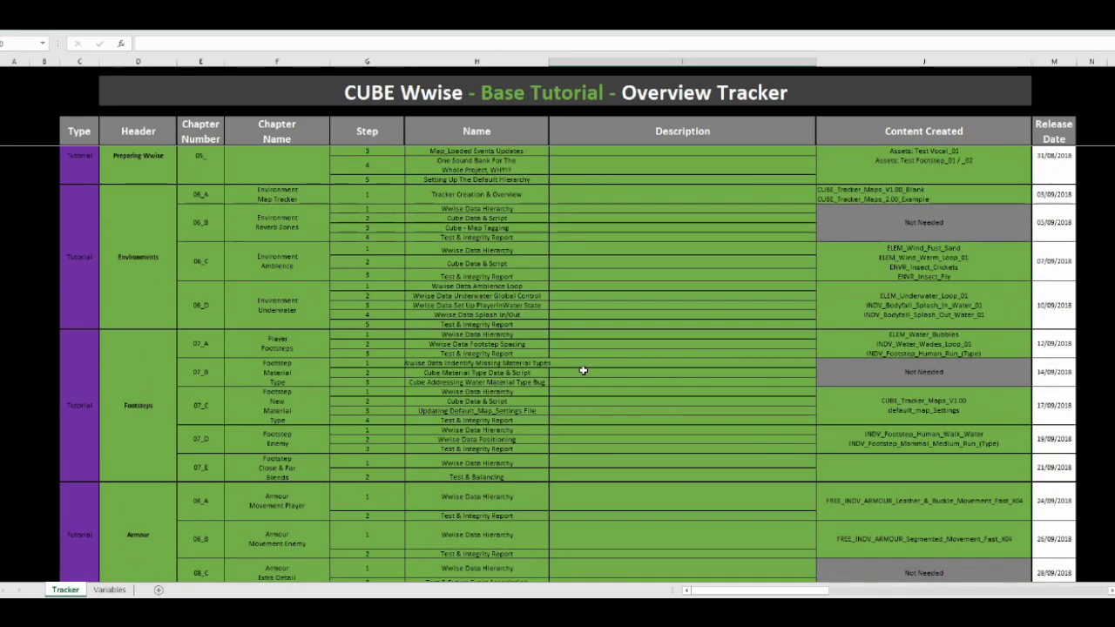
scroll(583, 370, down, 8)
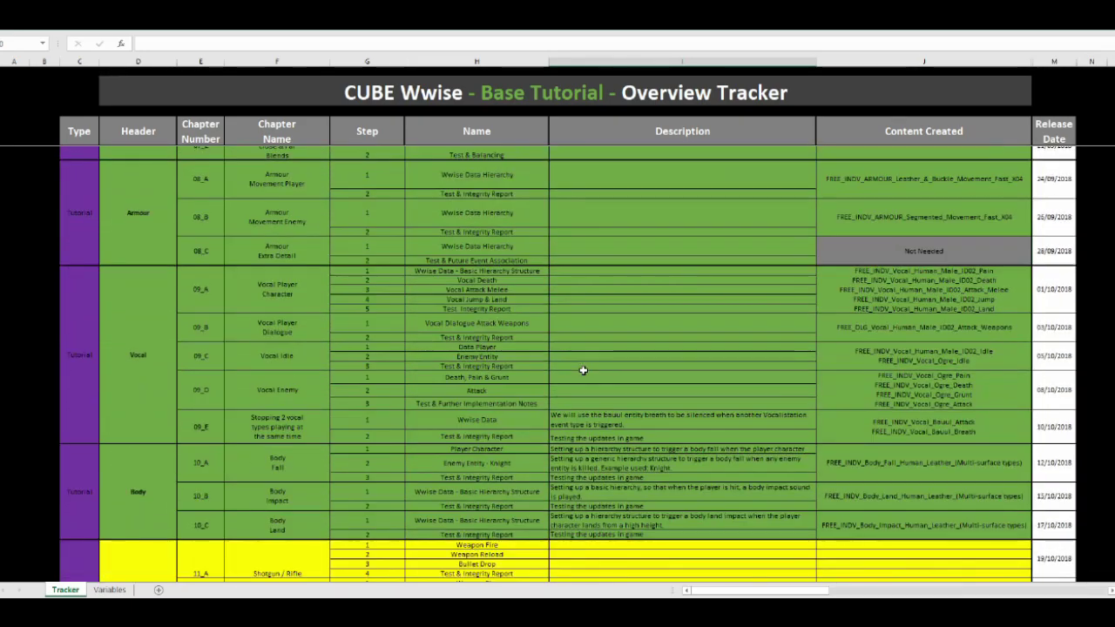
scroll(583, 370, down, 4)
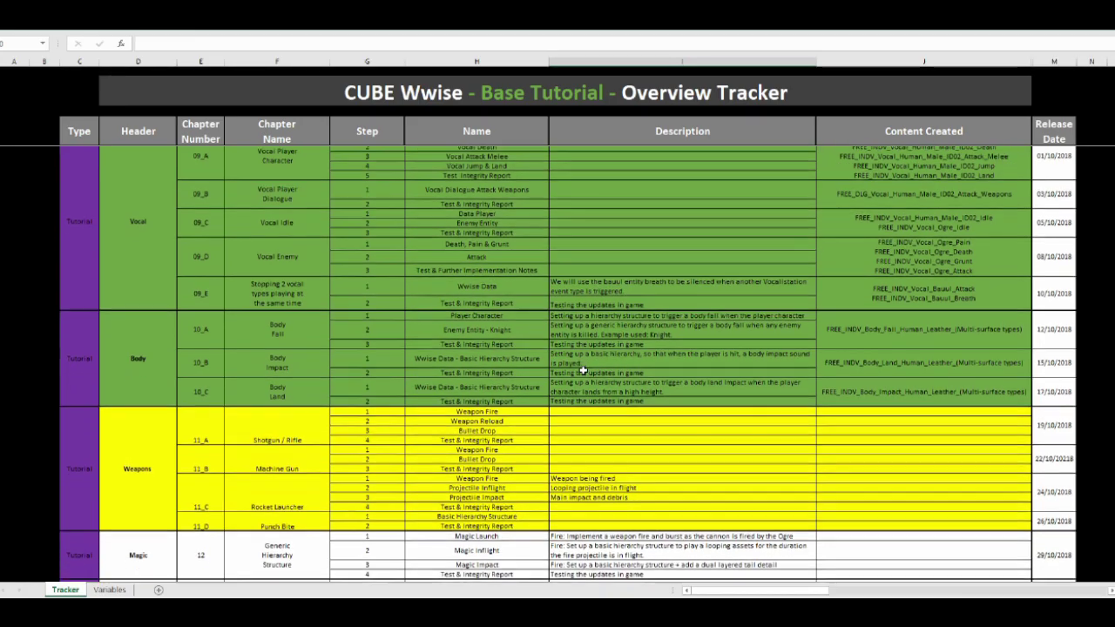
scroll(583, 370, down, 6)
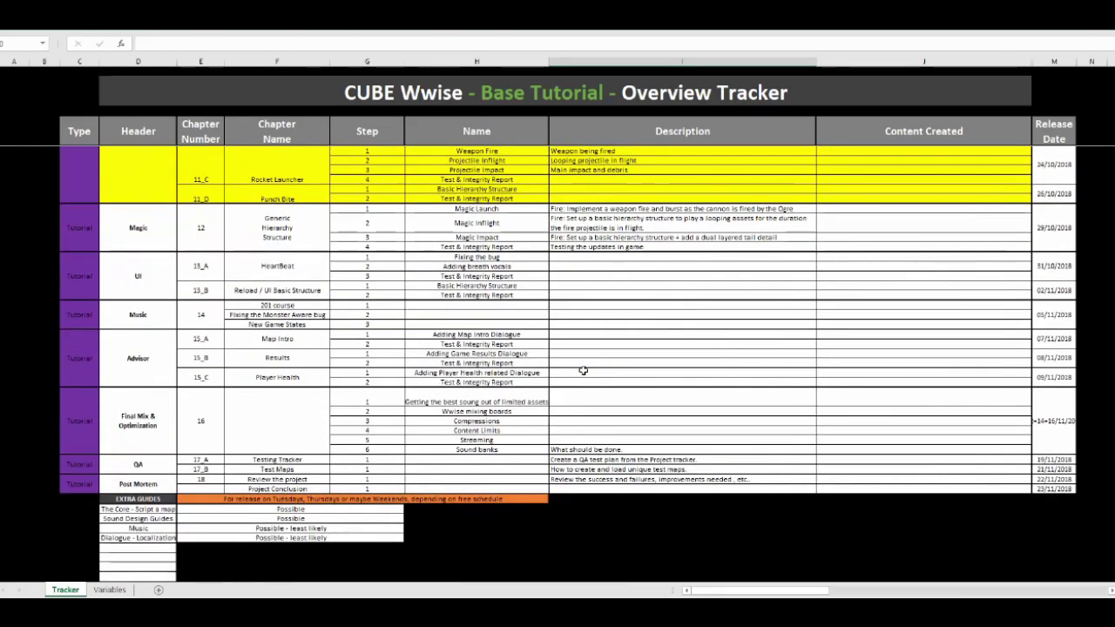
scroll(583, 370, down, 1)
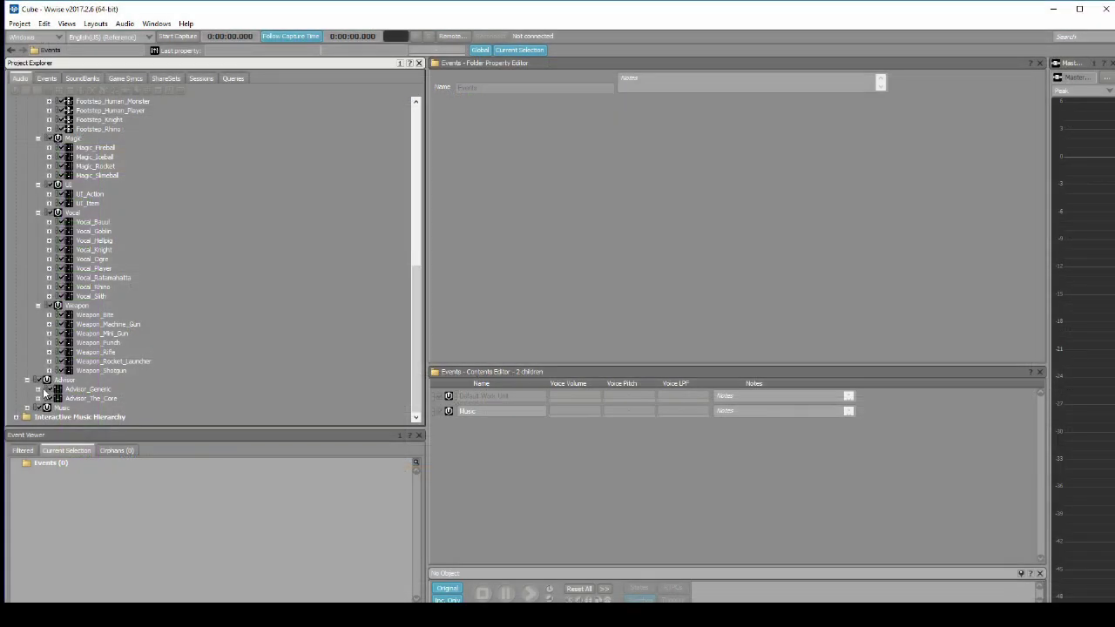
- Expand Advisor_Generic's four sounds and the ADV_TheCore sounds inside Advisor_The_Core
click(38, 389)
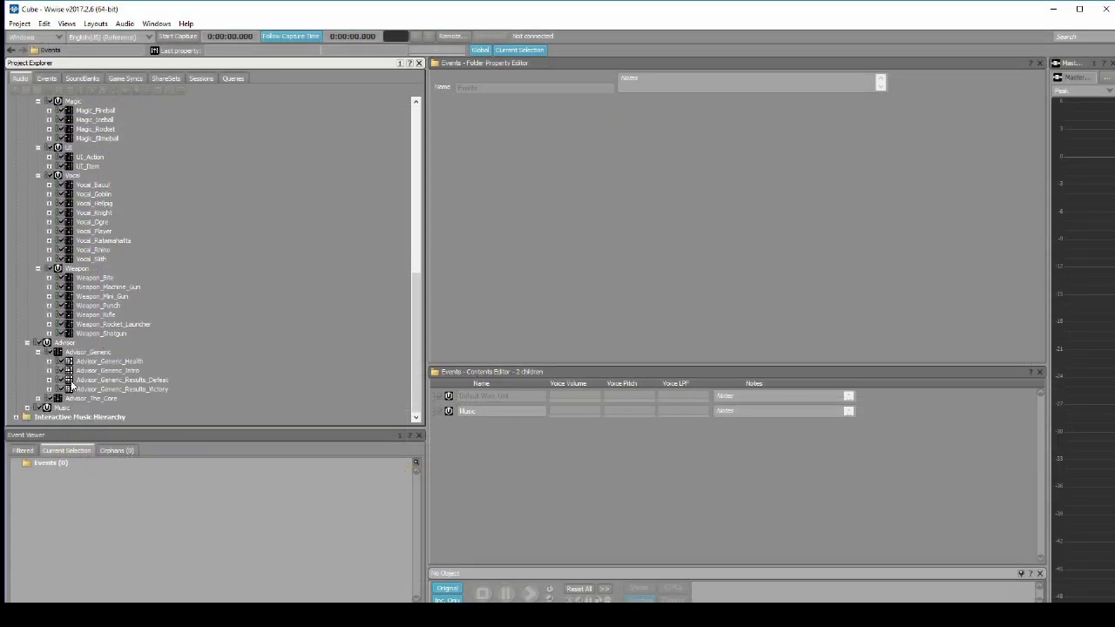
click(39, 398)
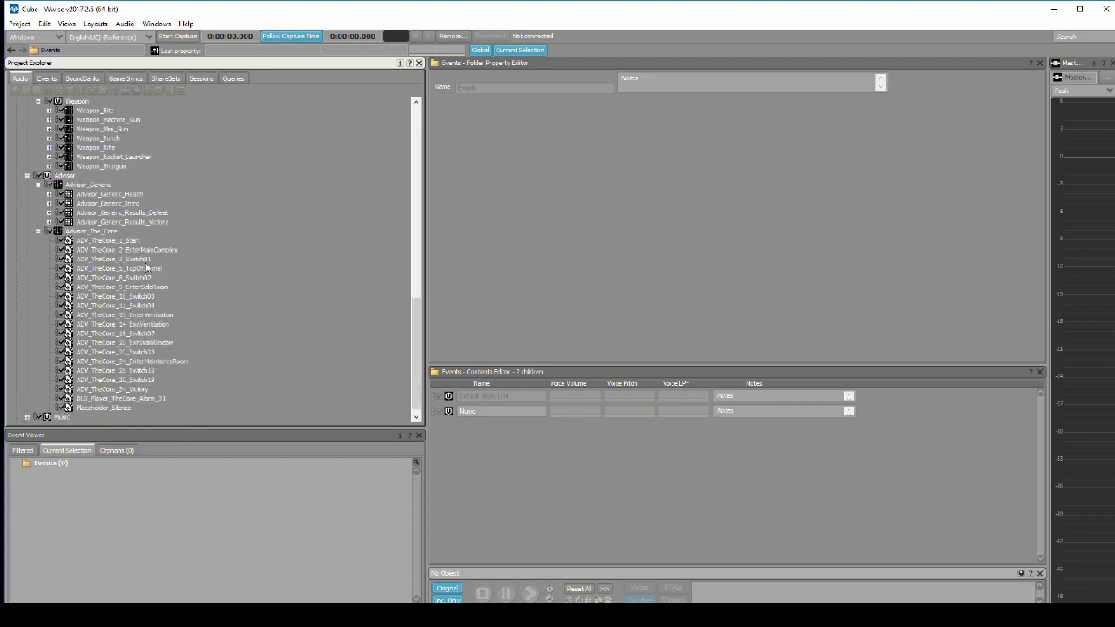
scroll(146, 268, up, 5)
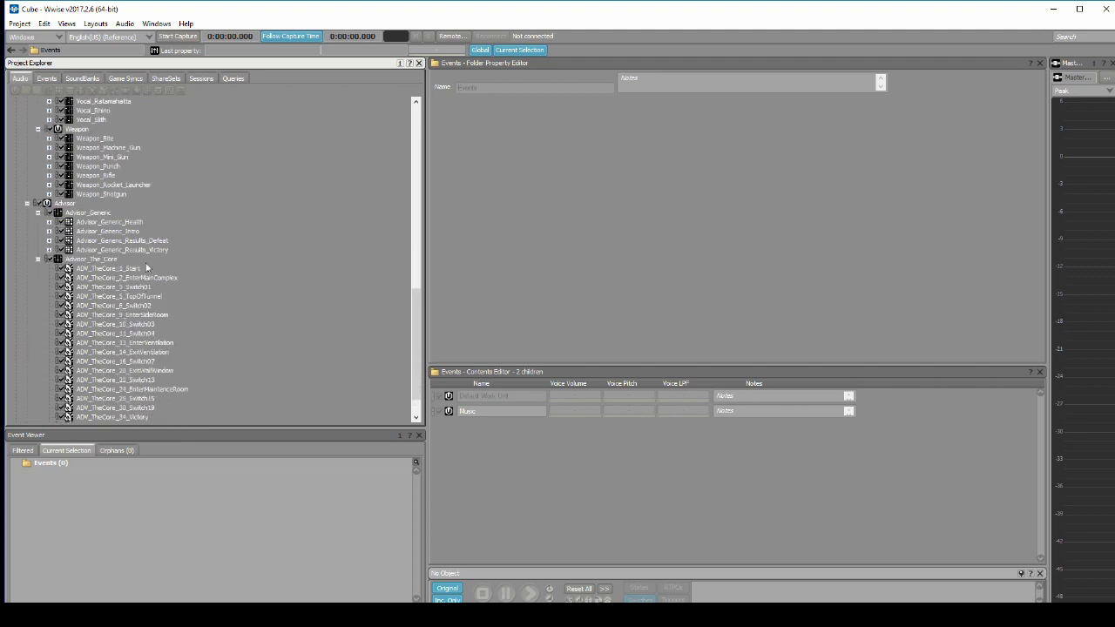
- In the Events tab, expand Advisor, Body, Element, Environment, Footstep and Footstep_Humanoid to list its Foot_ events
click(47, 80)
click(38, 120)
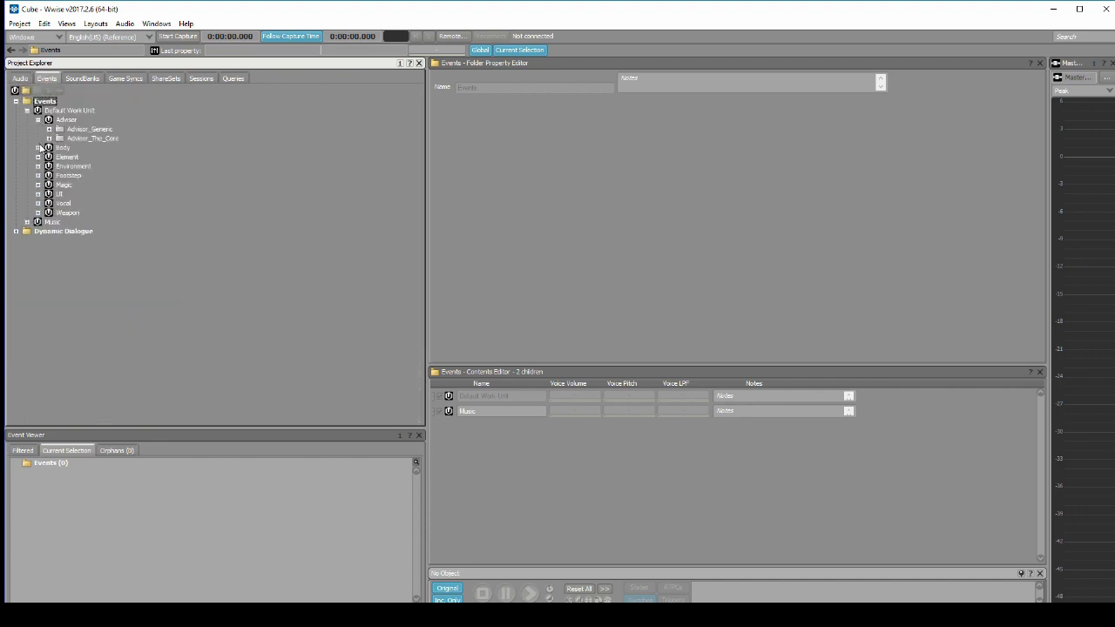
click(38, 148)
click(39, 194)
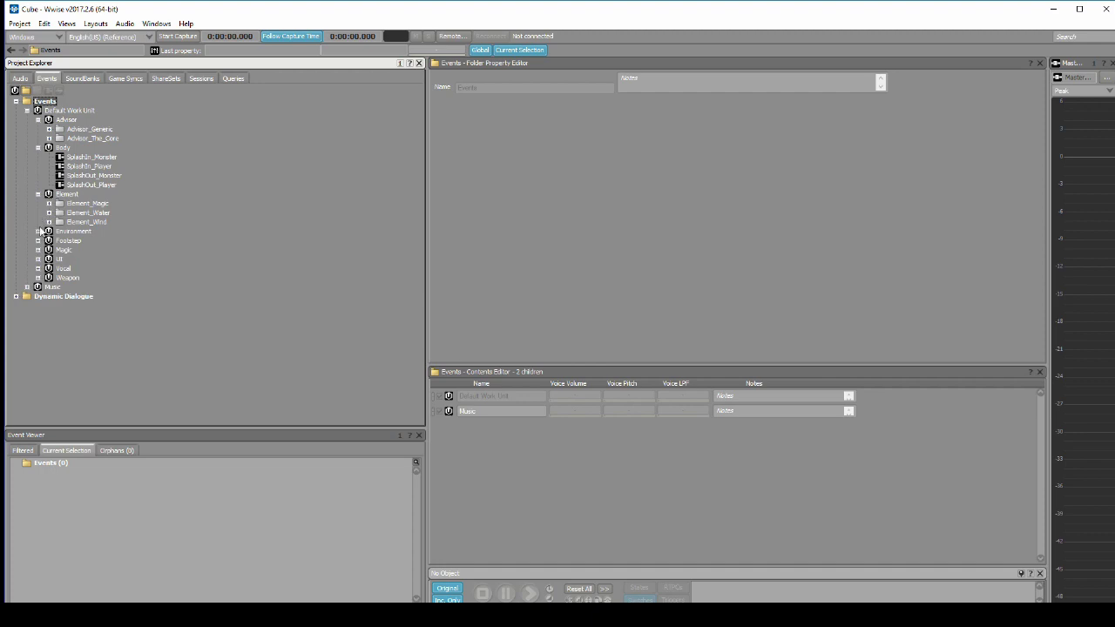
click(38, 231)
scroll(56, 196, down, 2)
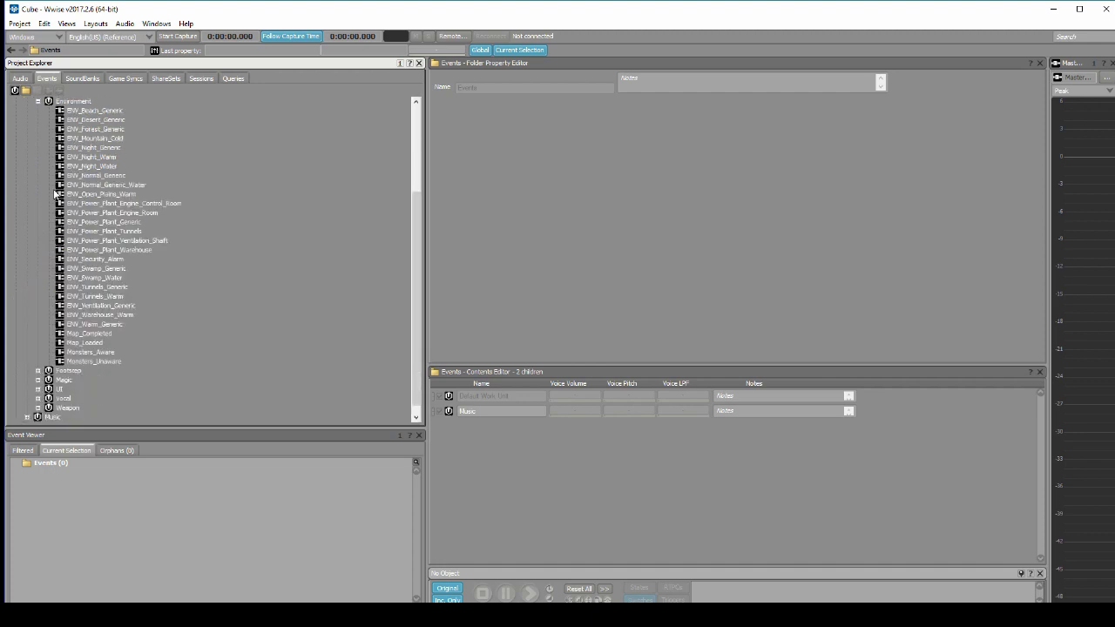
click(38, 370)
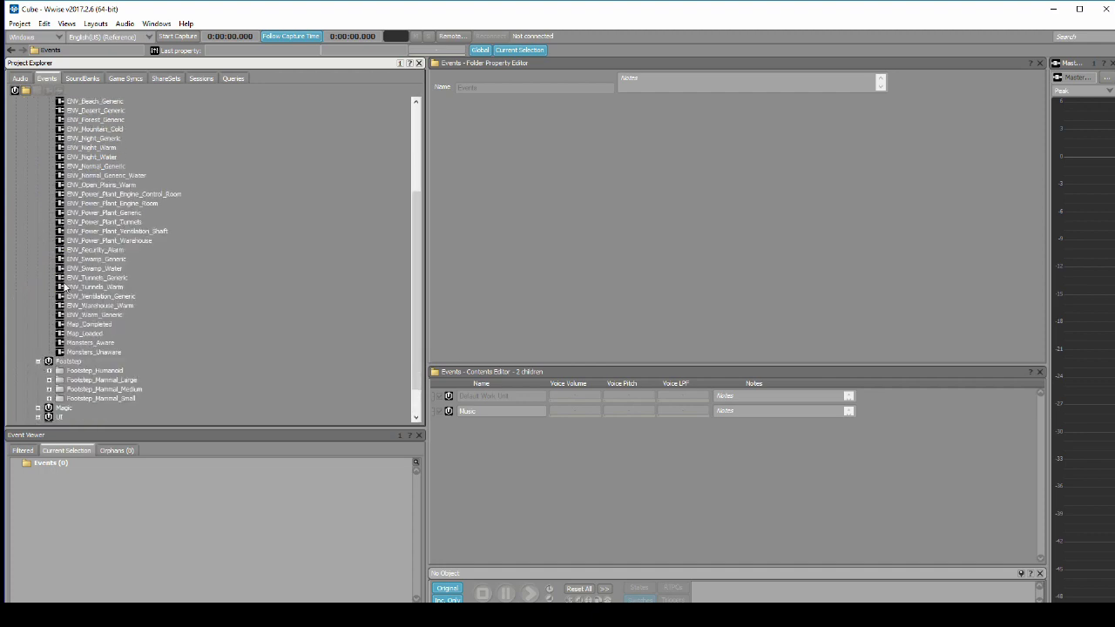
click(48, 370)
scroll(56, 338, down, 3)
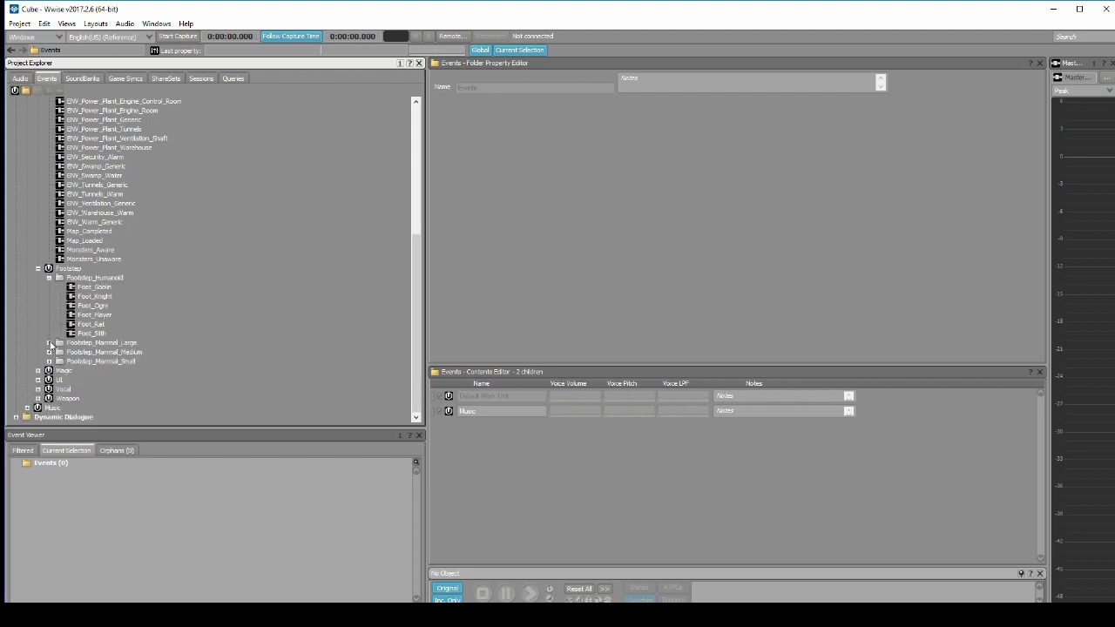
- In ShareSets, expand the Armour, Body, Element, Footstep, Magic, Vocal and Weapon attenuation folders
click(166, 79)
click(38, 157)
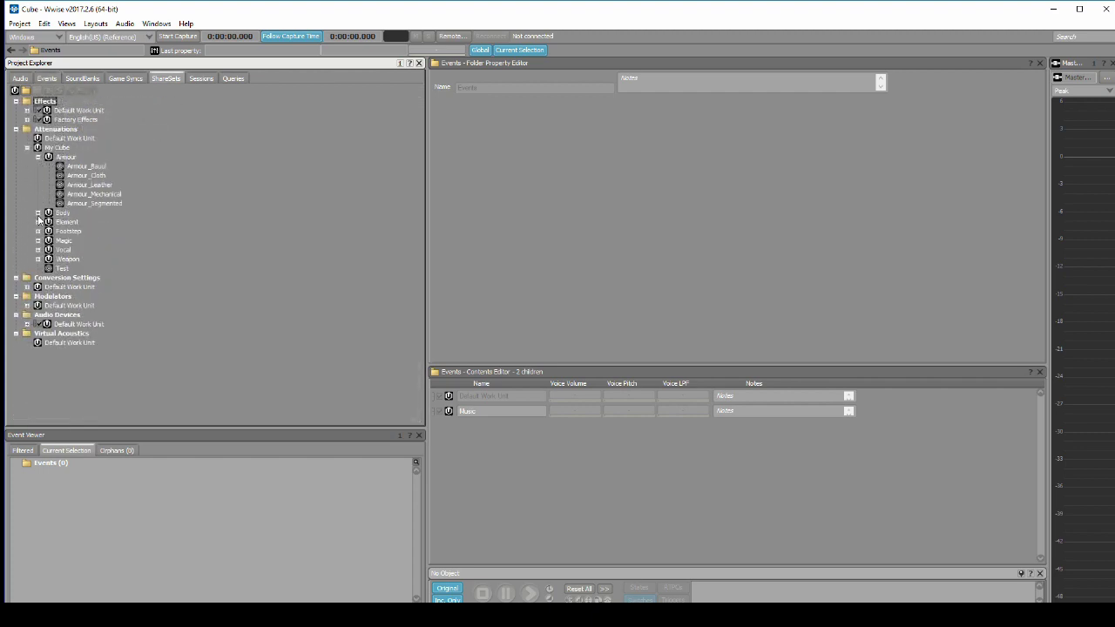
click(38, 213)
click(38, 269)
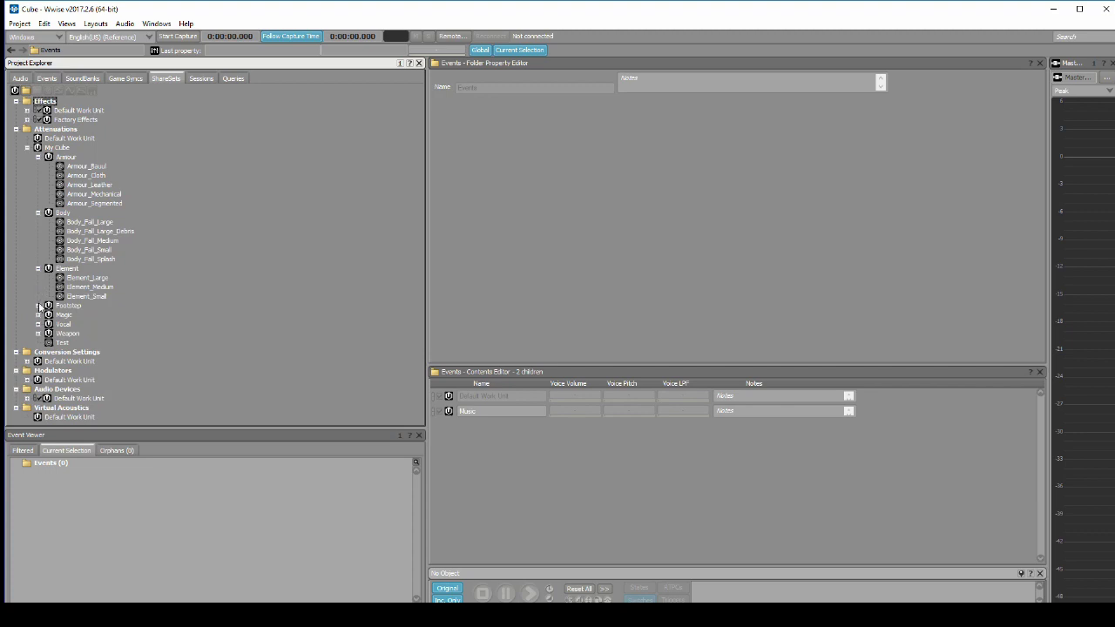
click(37, 306)
click(37, 352)
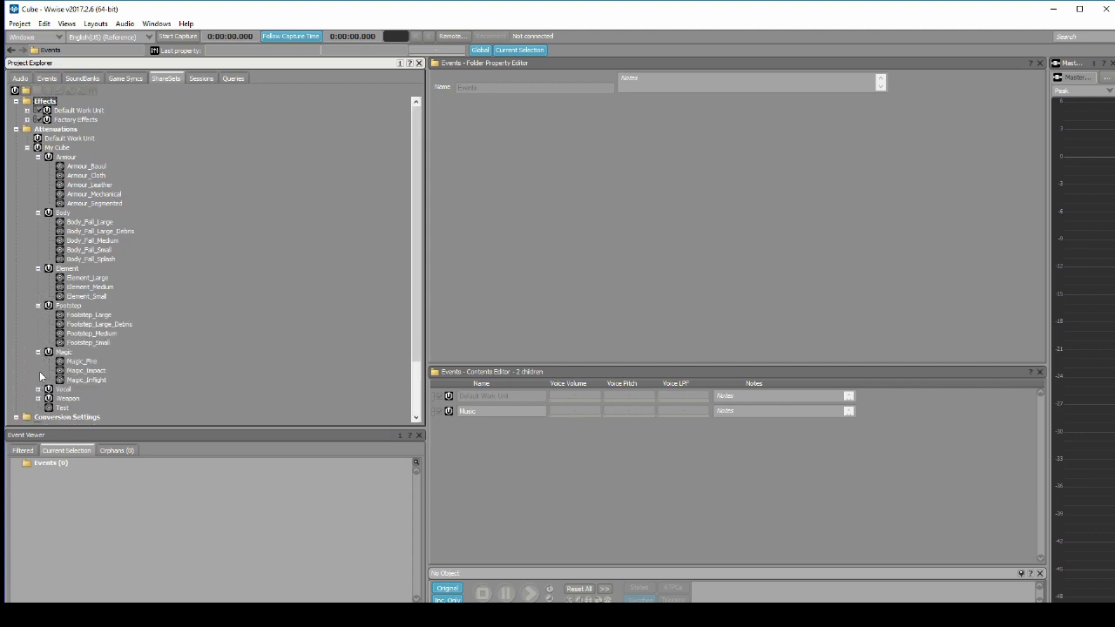
click(38, 388)
scroll(39, 374, down, 4)
click(39, 334)
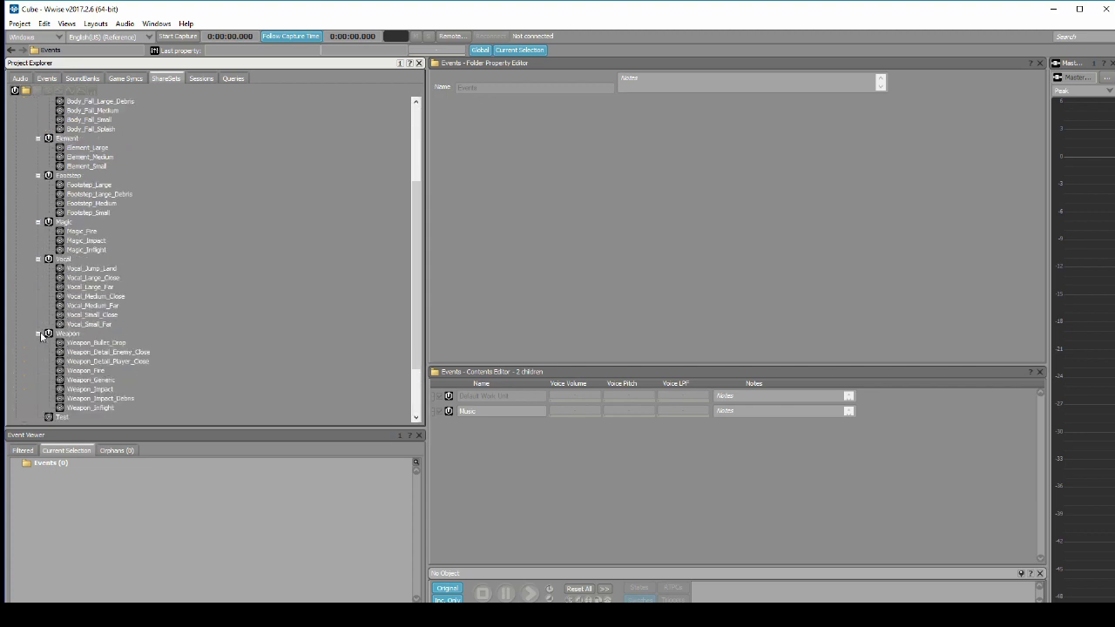
scroll(158, 315, down, 2)
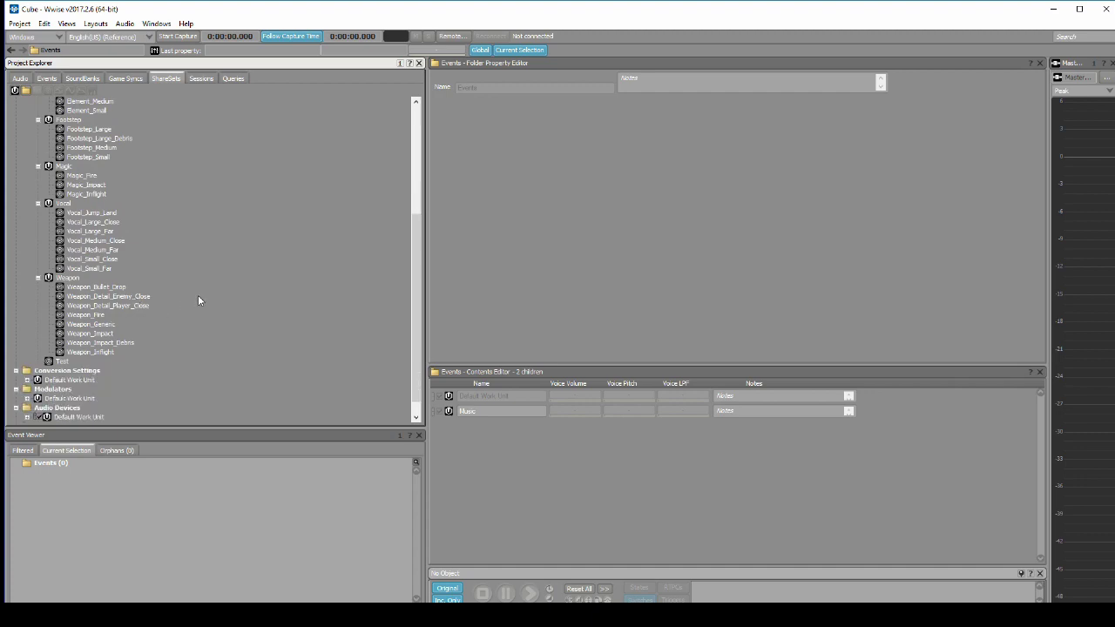
scroll(198, 295, up, 8)
click(201, 79)
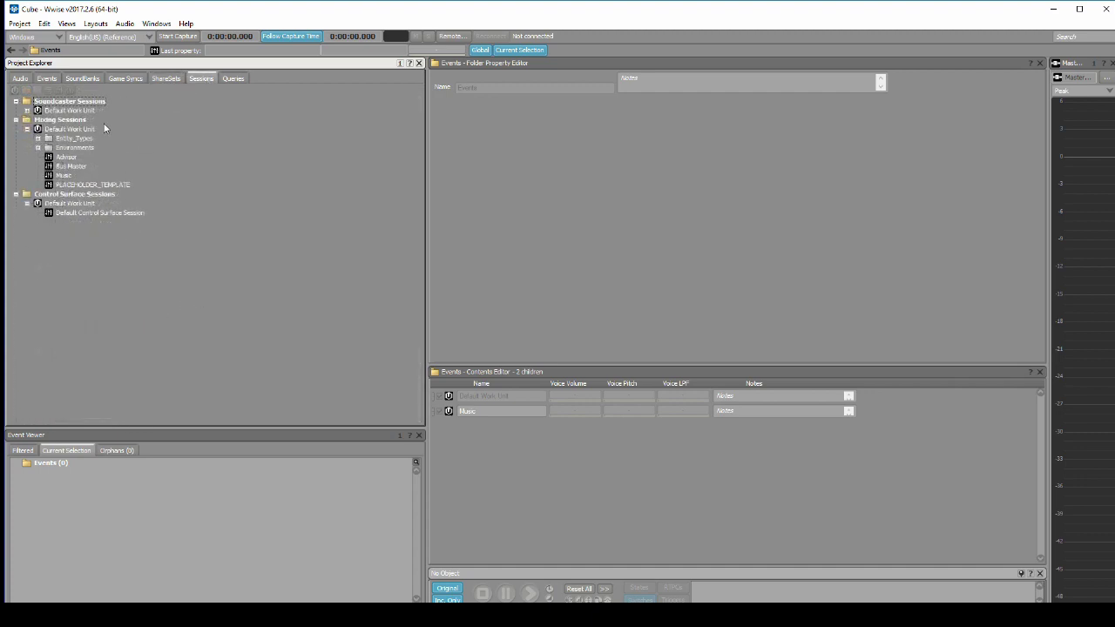
click(38, 138)
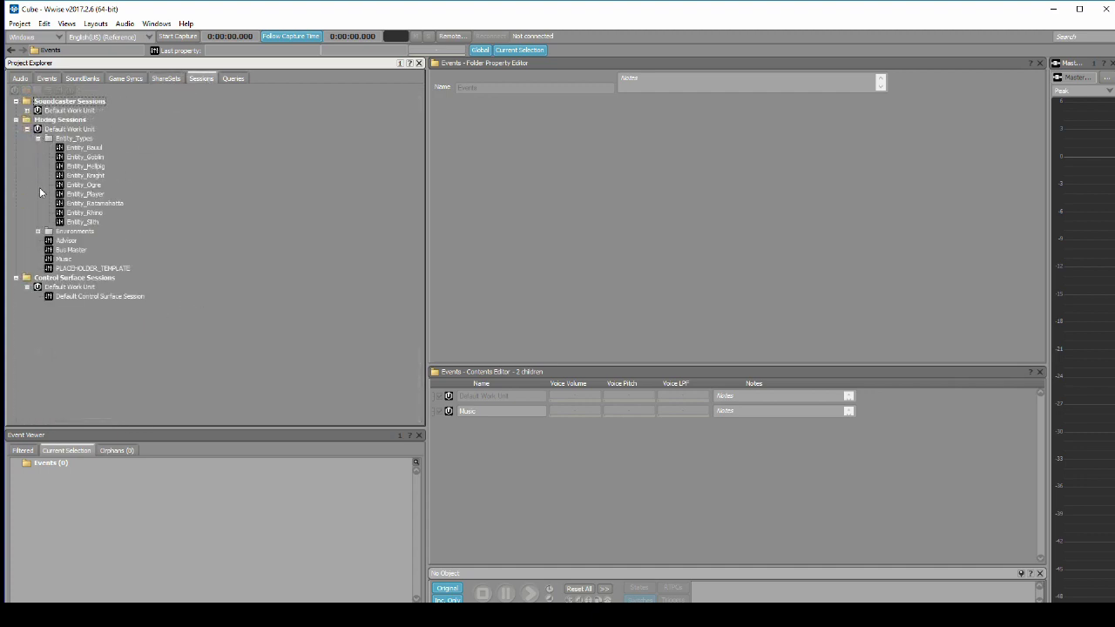
click(38, 232)
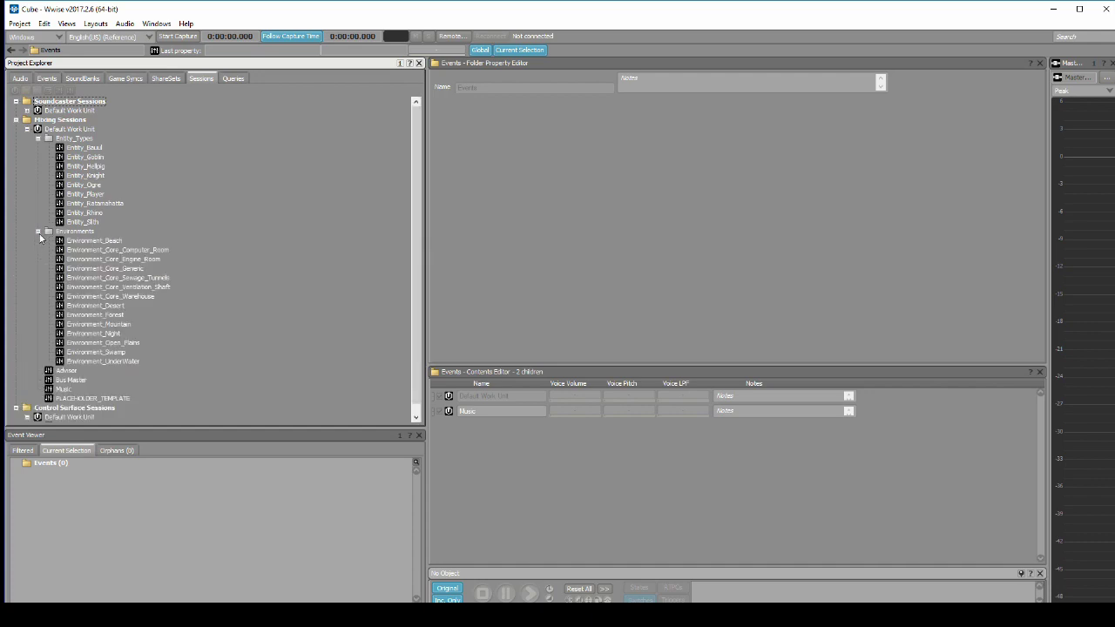
click(39, 231)
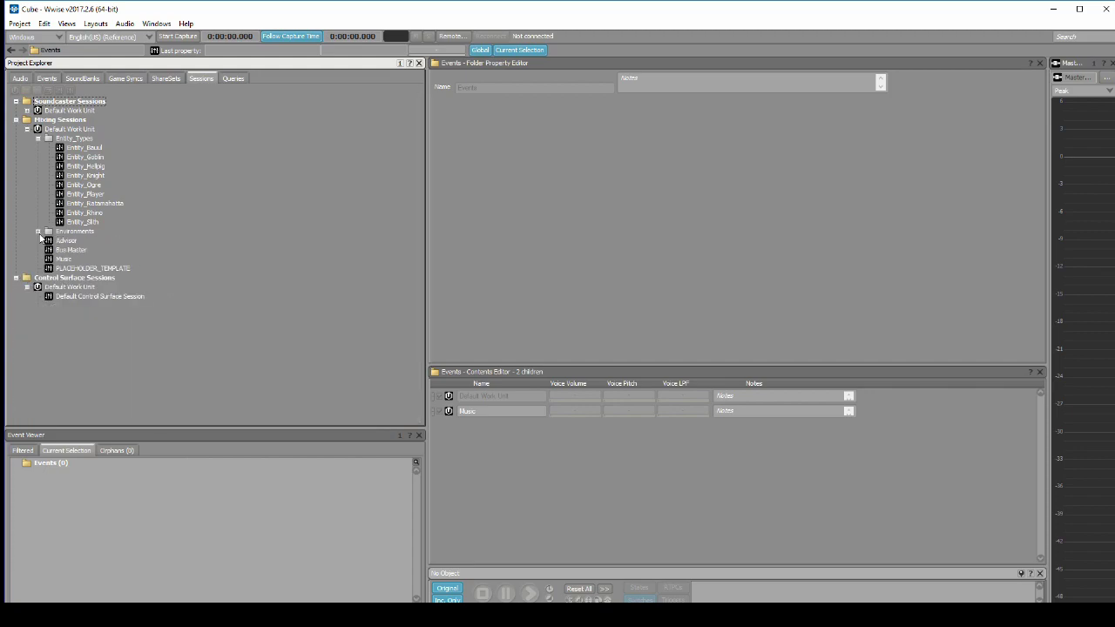
click(38, 139)
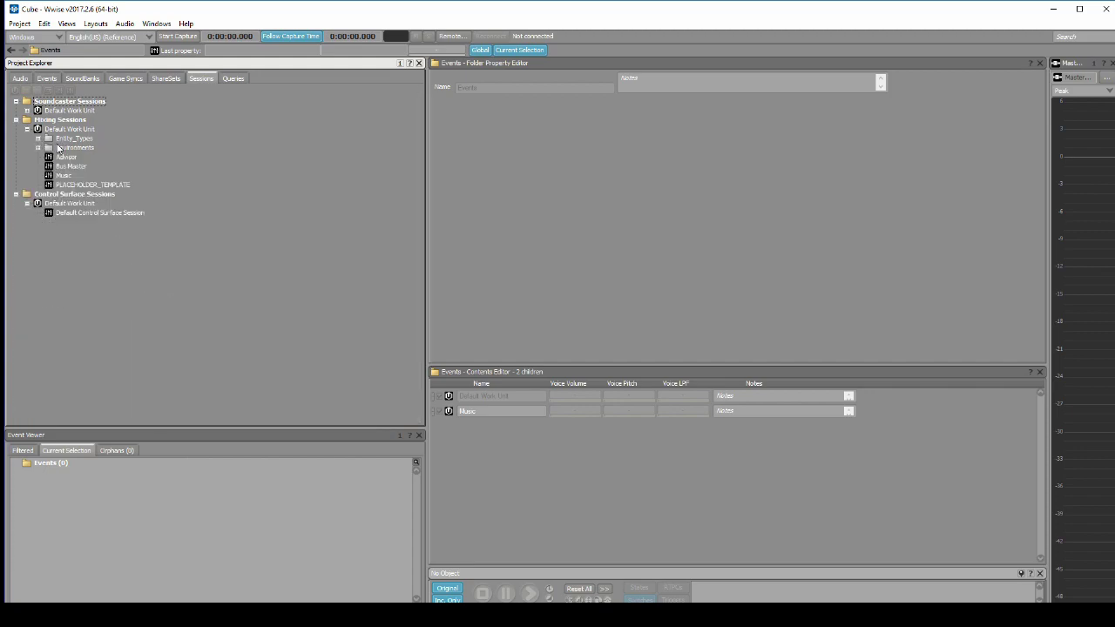